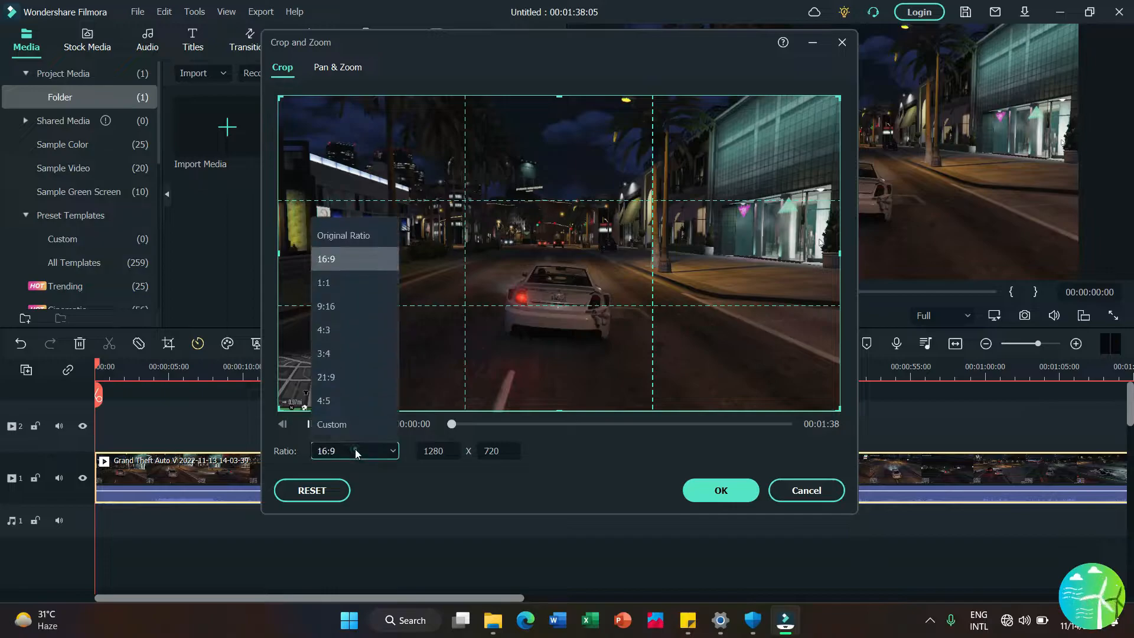
click(338, 312)
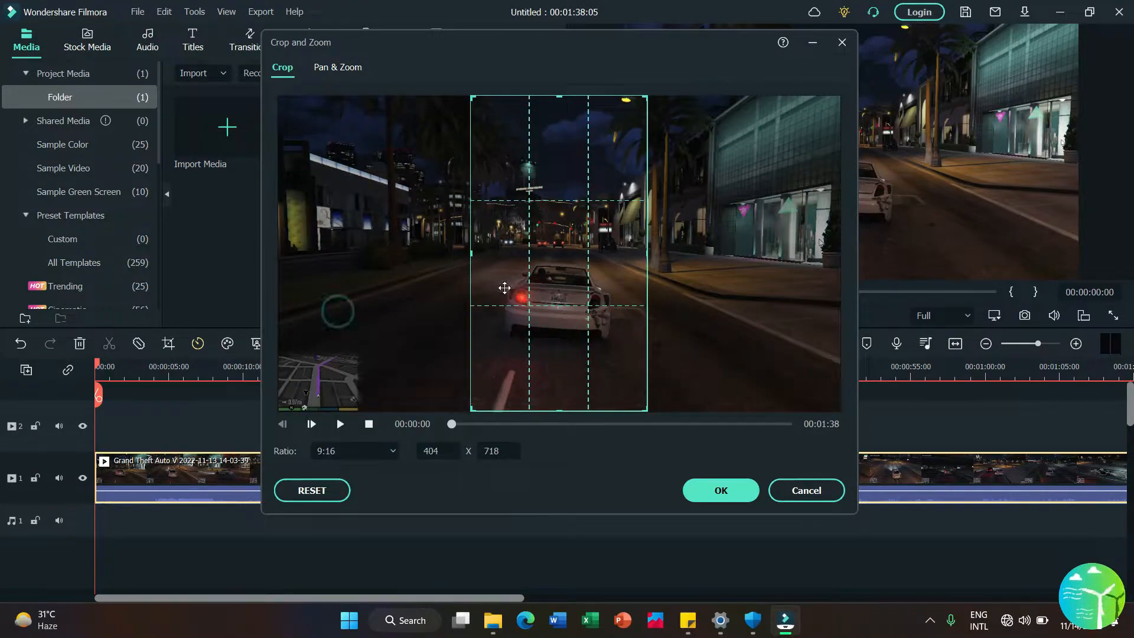
drag(543, 293, 547, 294)
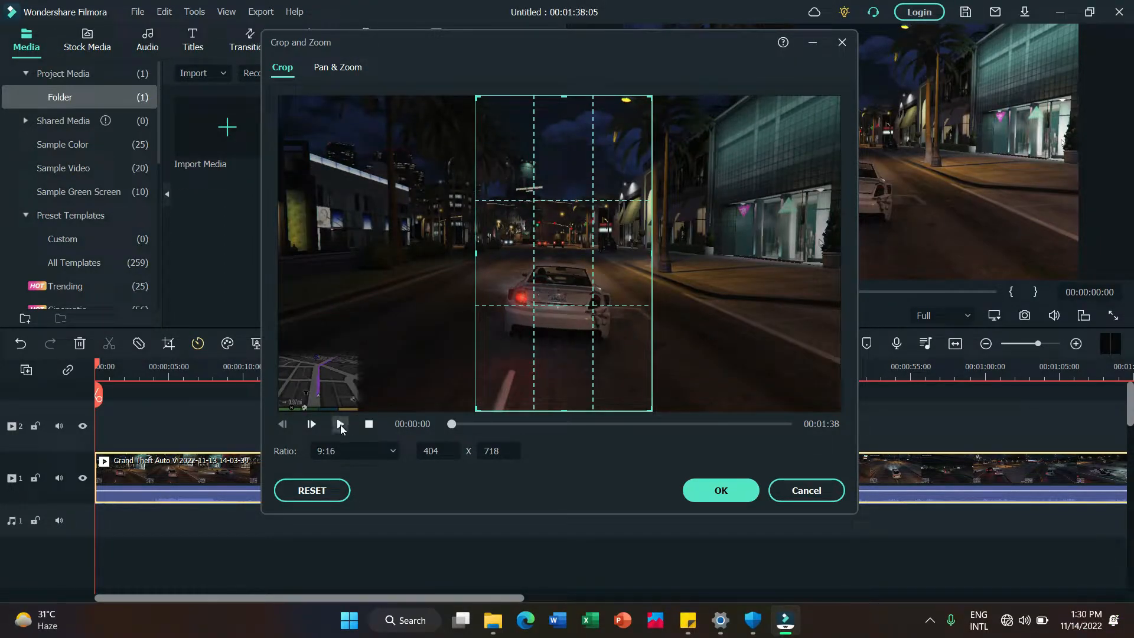
click(340, 424)
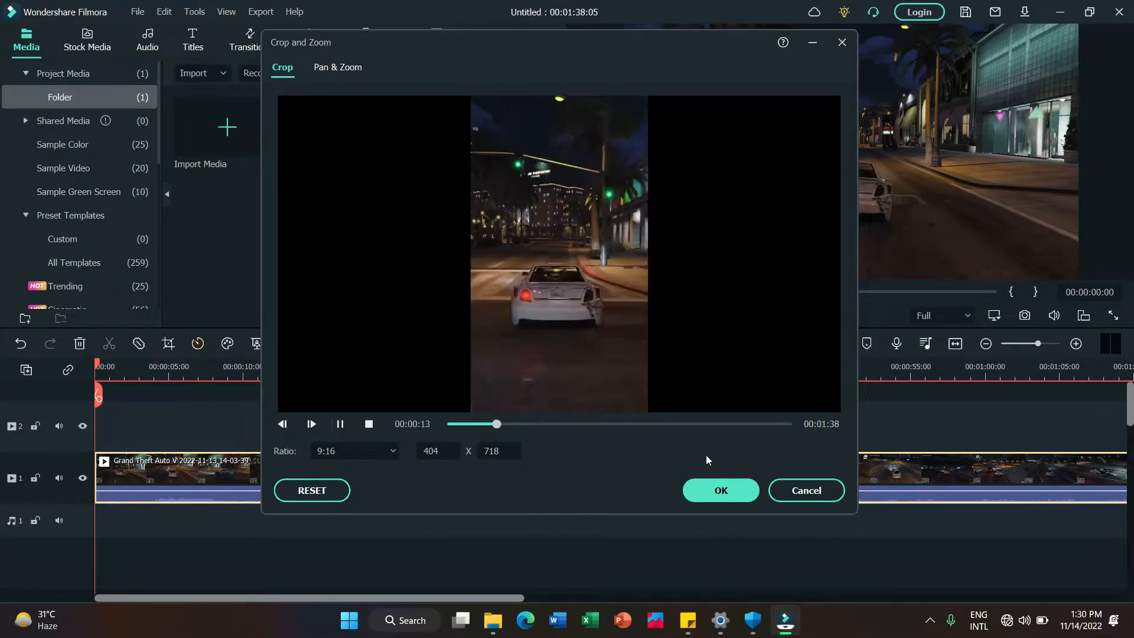
click(817, 490)
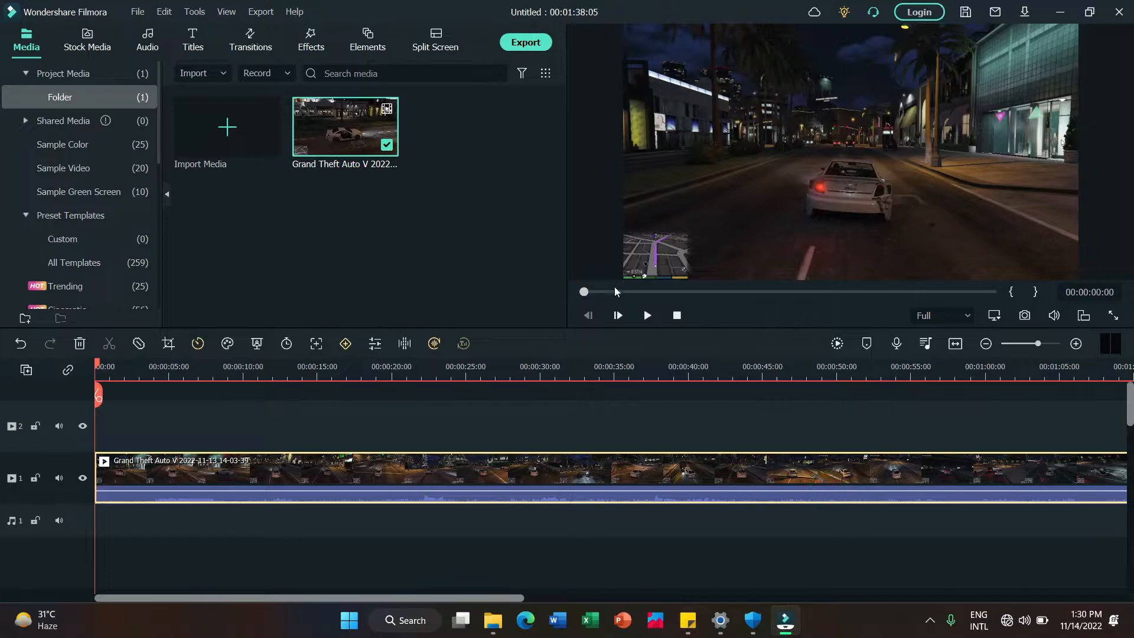
- Split the gameplay clip at 00:00:04:07 and delete the segment before the cut
click(651, 319)
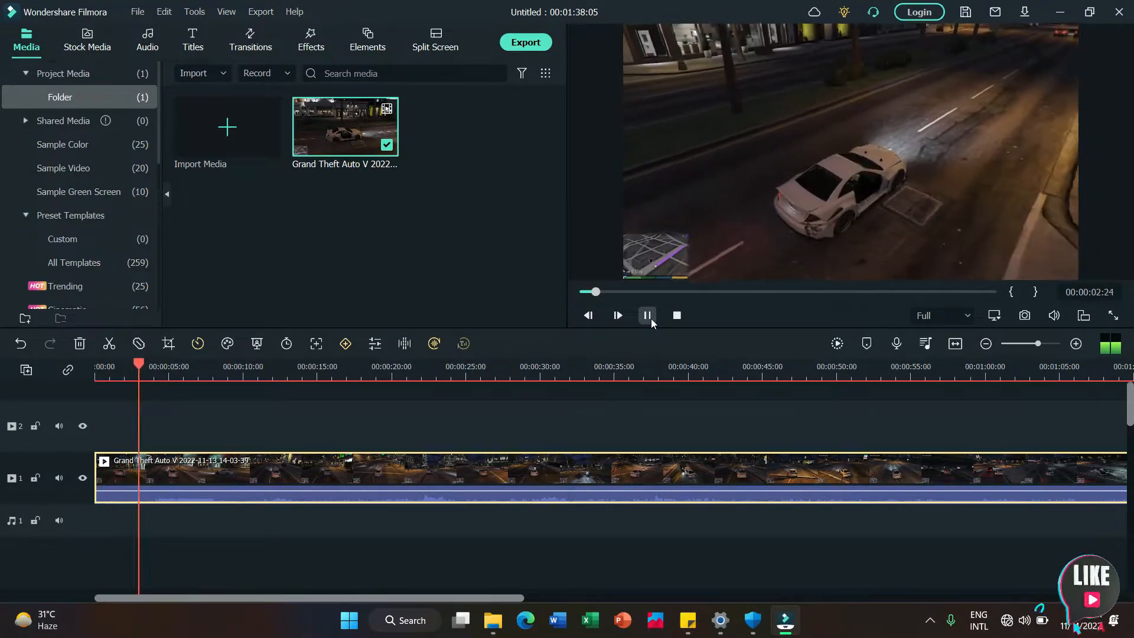
click(651, 317)
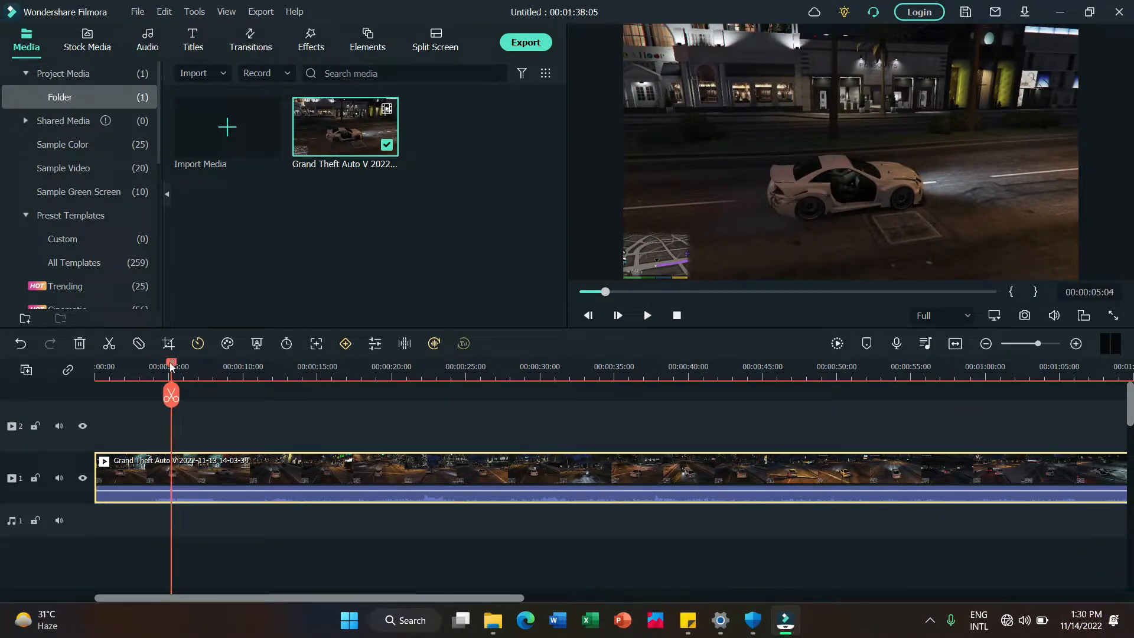
drag(165, 367, 158, 368)
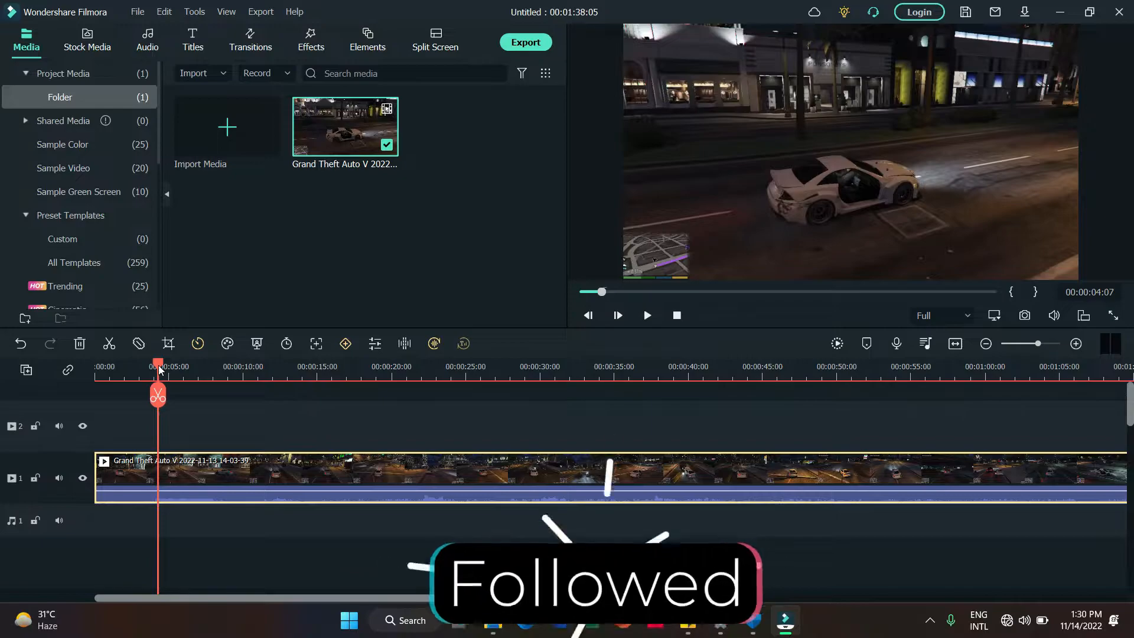
click(158, 394)
click(133, 461)
key(Delete)
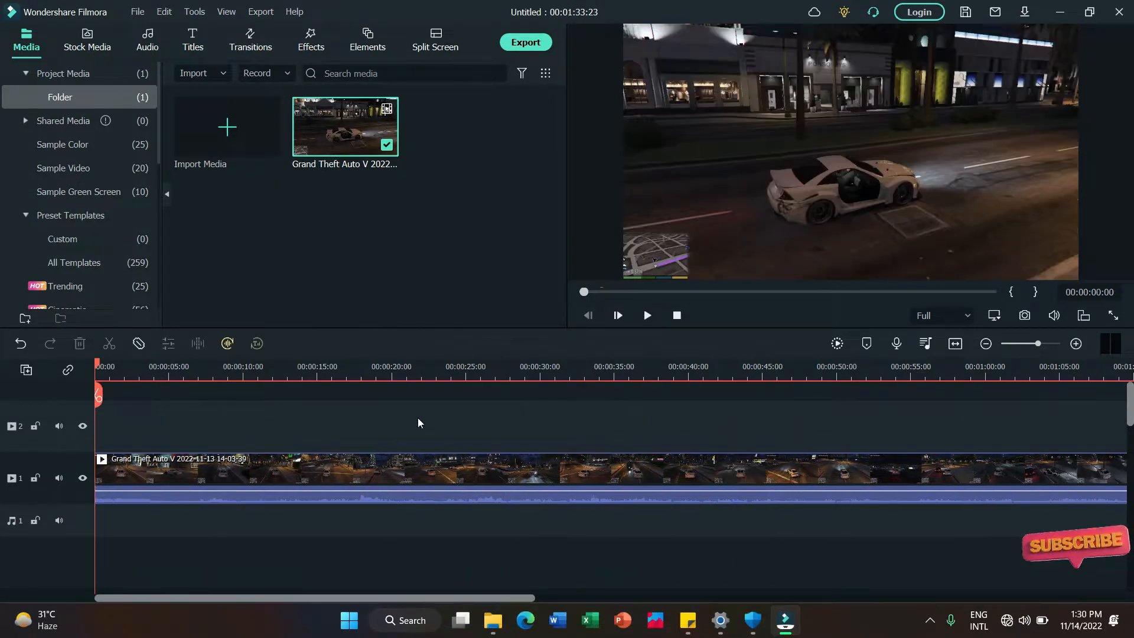
- Play back the first seconds of the trimmed clip and return the playhead to the start
click(645, 316)
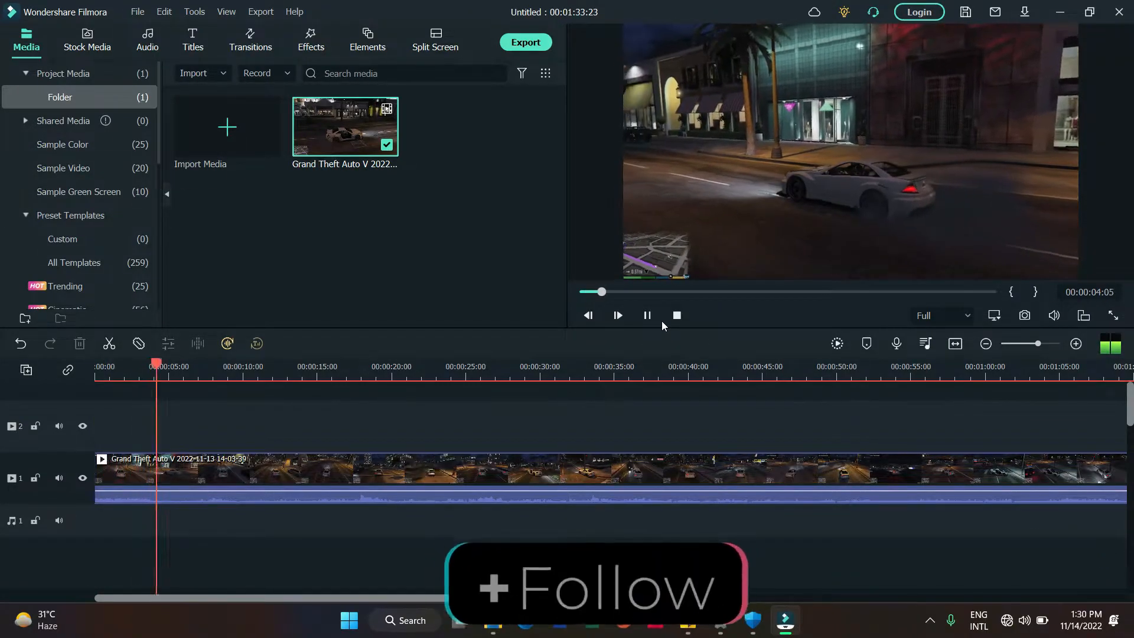
click(643, 316)
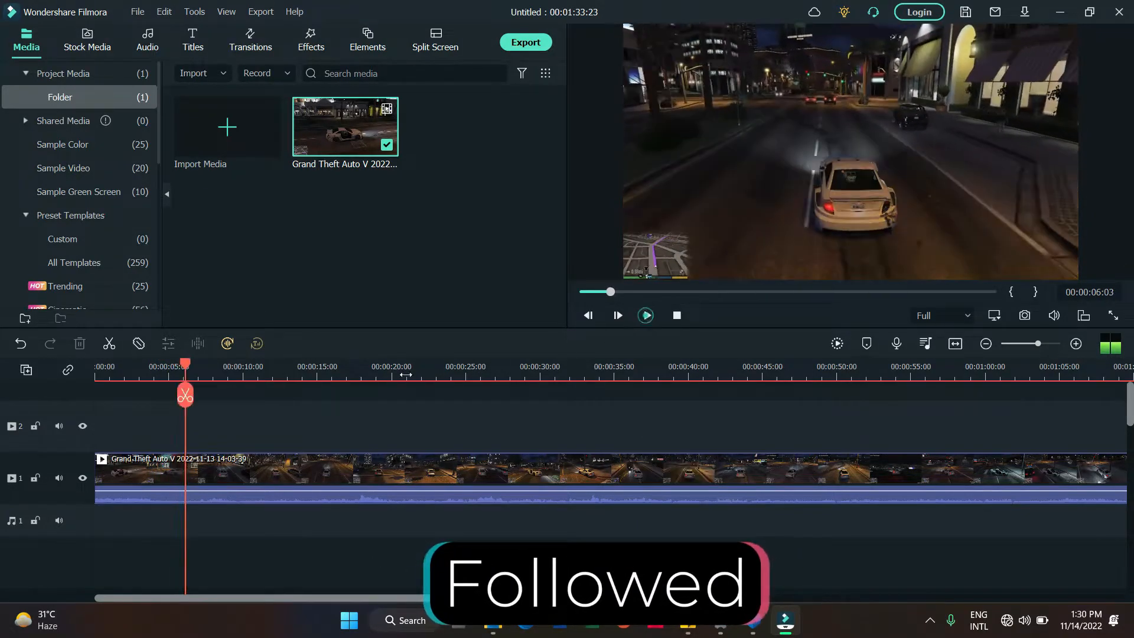
drag(184, 365, 2, 413)
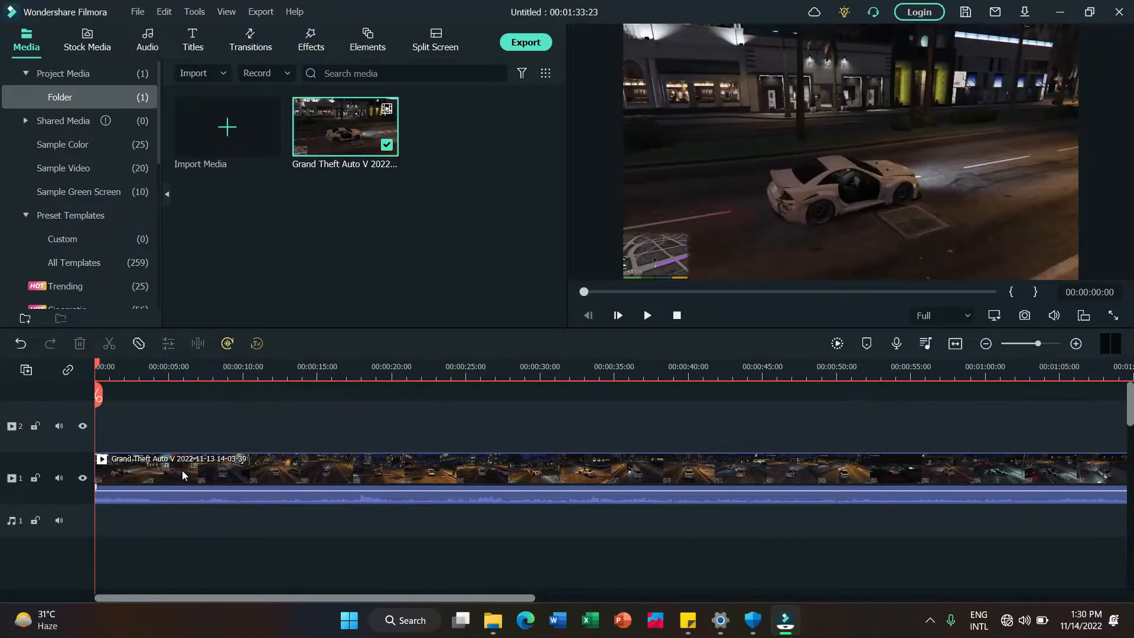
- Crop the clip to a 9:16 ratio with the frame centred on the car, preview the crop and apply it
double_click(182, 471)
click(169, 344)
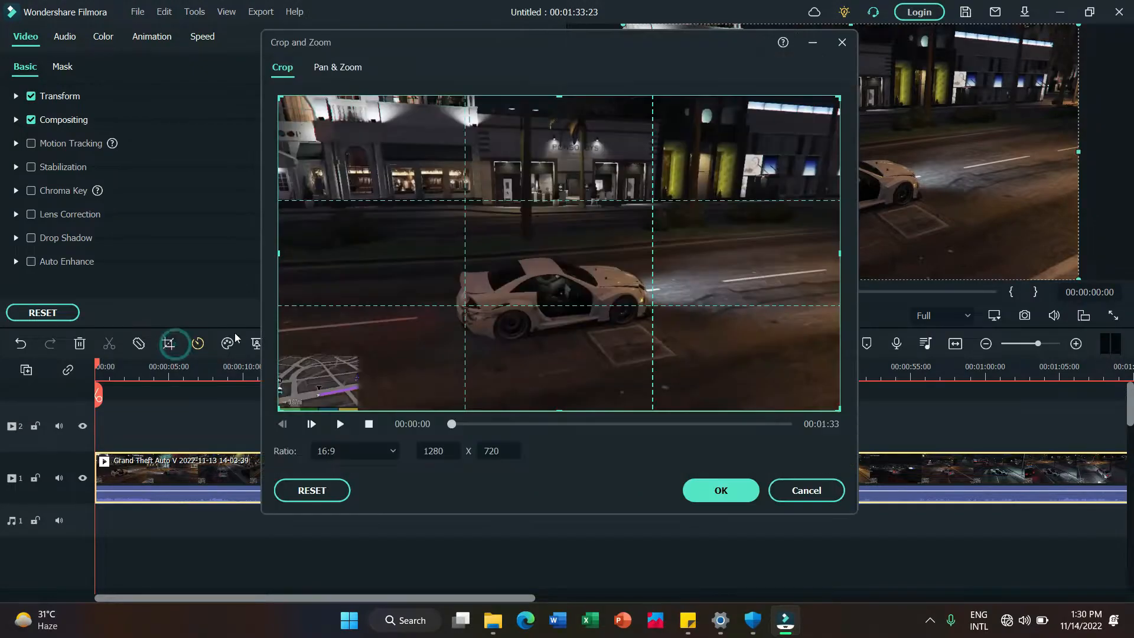
click(359, 459)
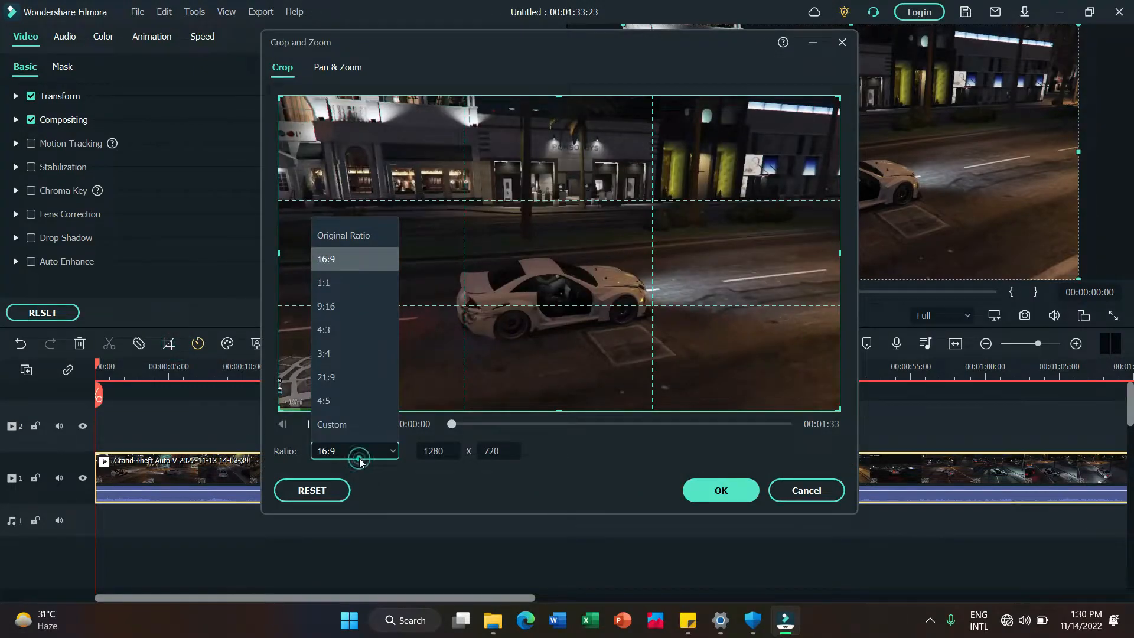
click(344, 310)
drag(535, 308, 543, 308)
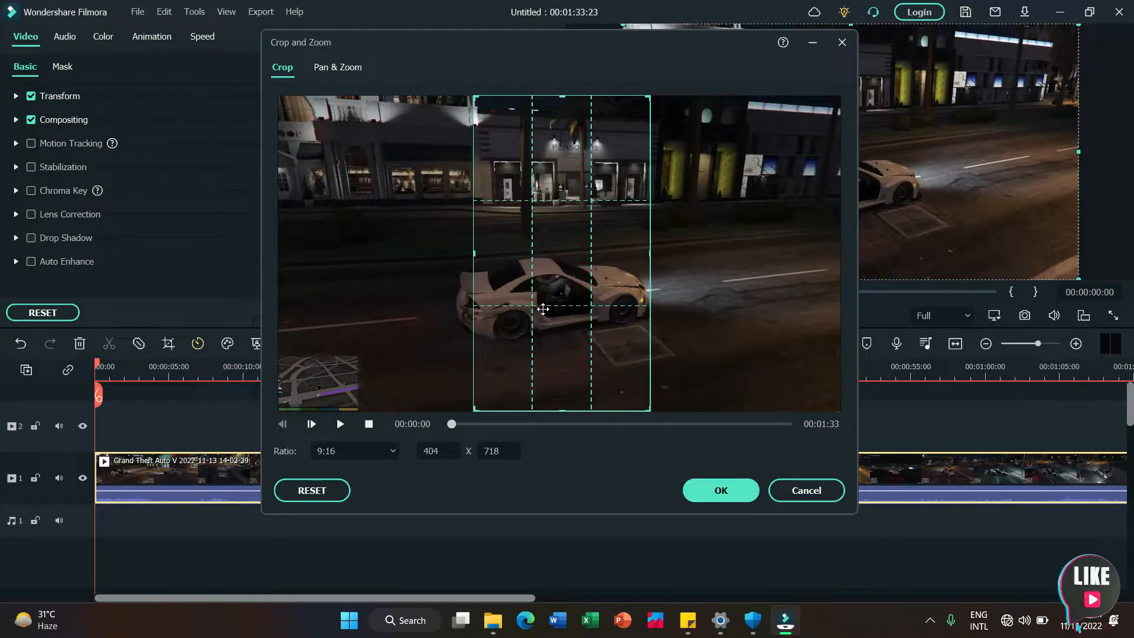
click(340, 424)
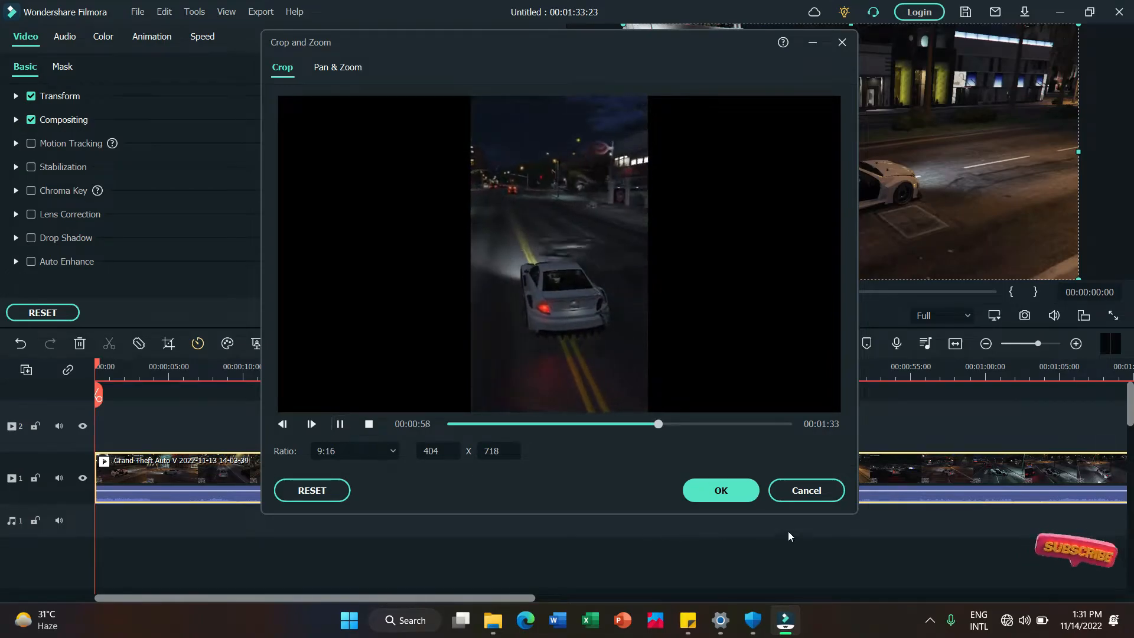
click(731, 497)
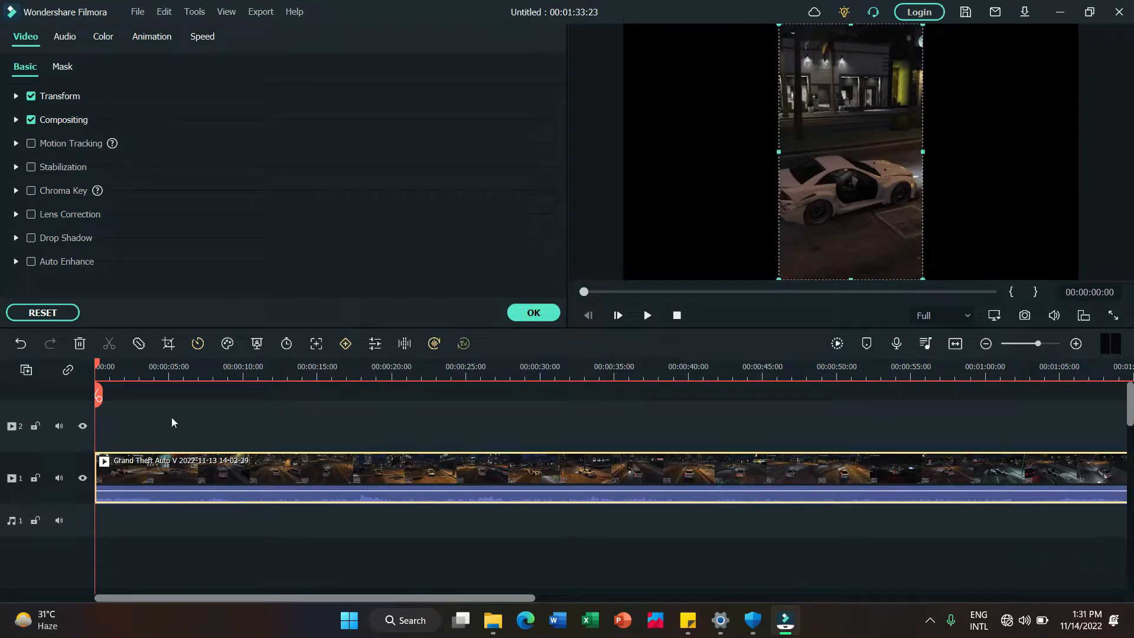
- Split the clip at 00:00:58:16 and delete everything after the cut
drag(98, 367, 964, 434)
click(965, 395)
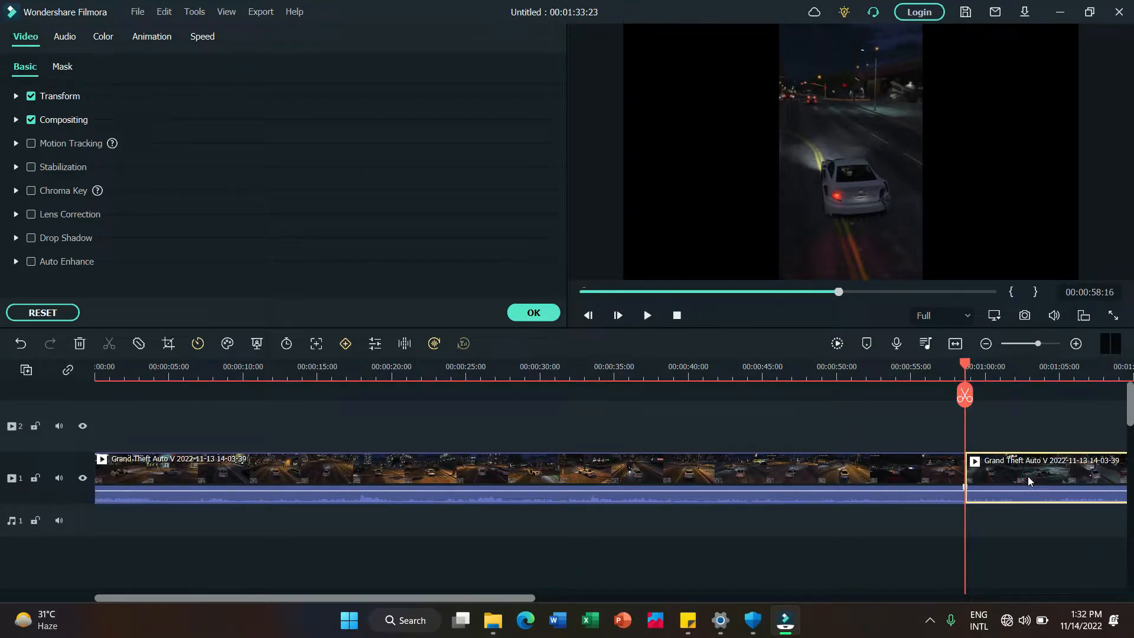
key(Delete)
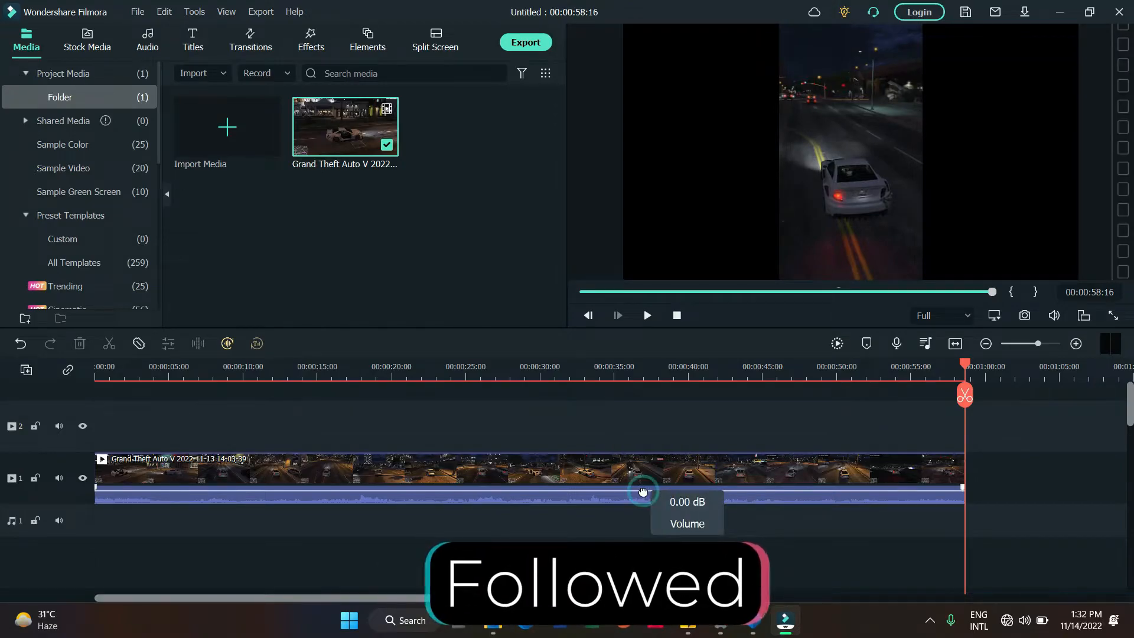
- Raise the clip's audio volume on the timeline and play back the opening seconds from the start
drag(643, 491, 644, 488)
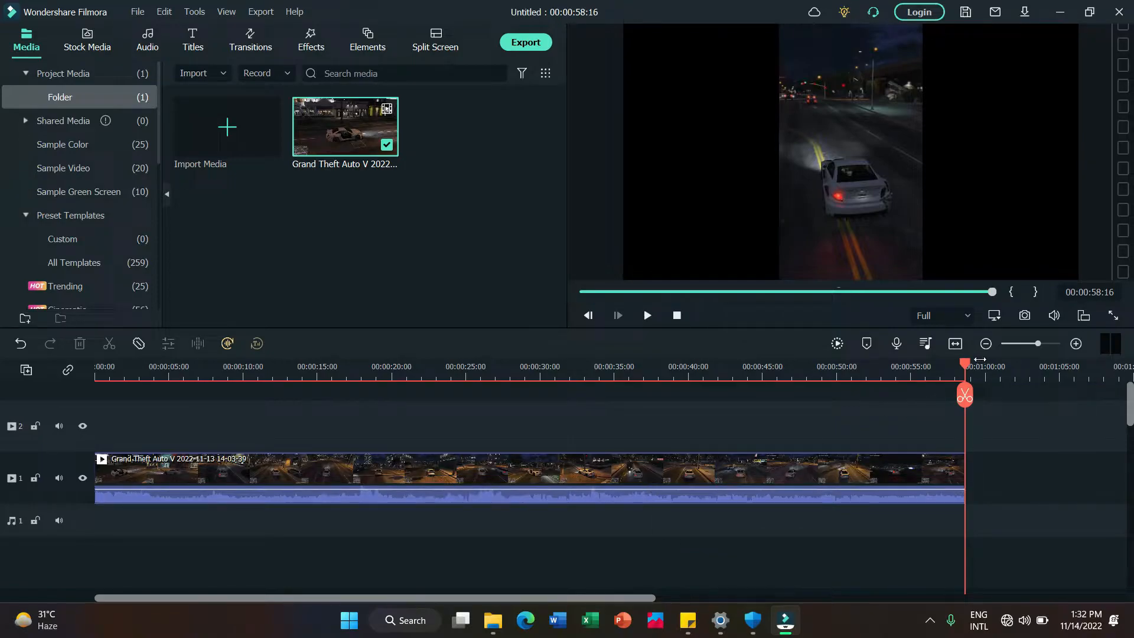
drag(965, 364, 2, 497)
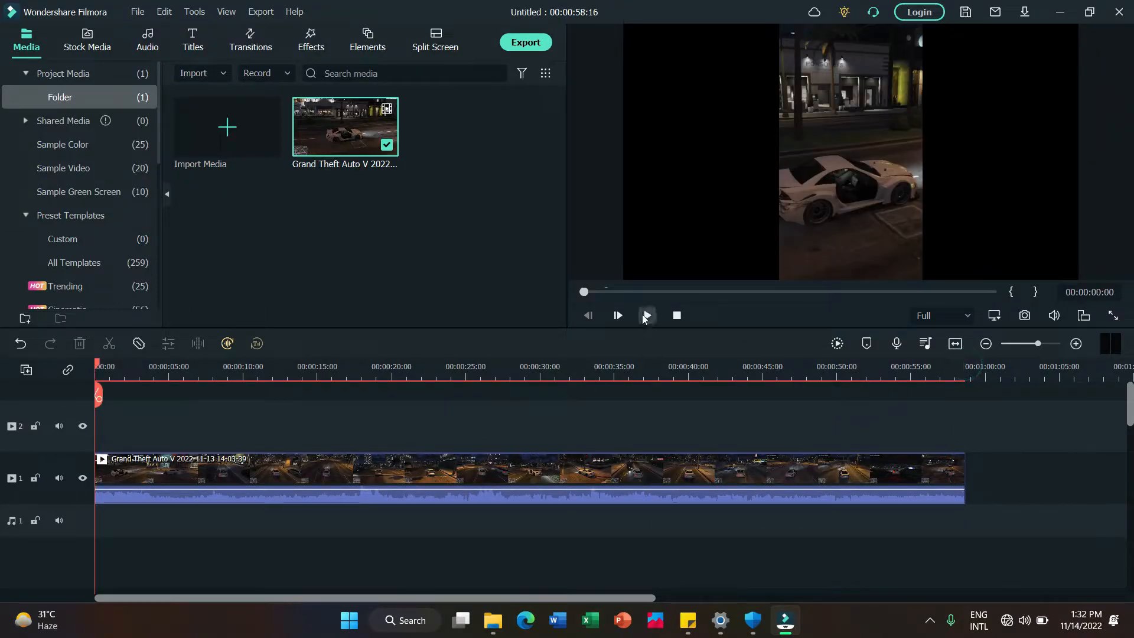
click(644, 315)
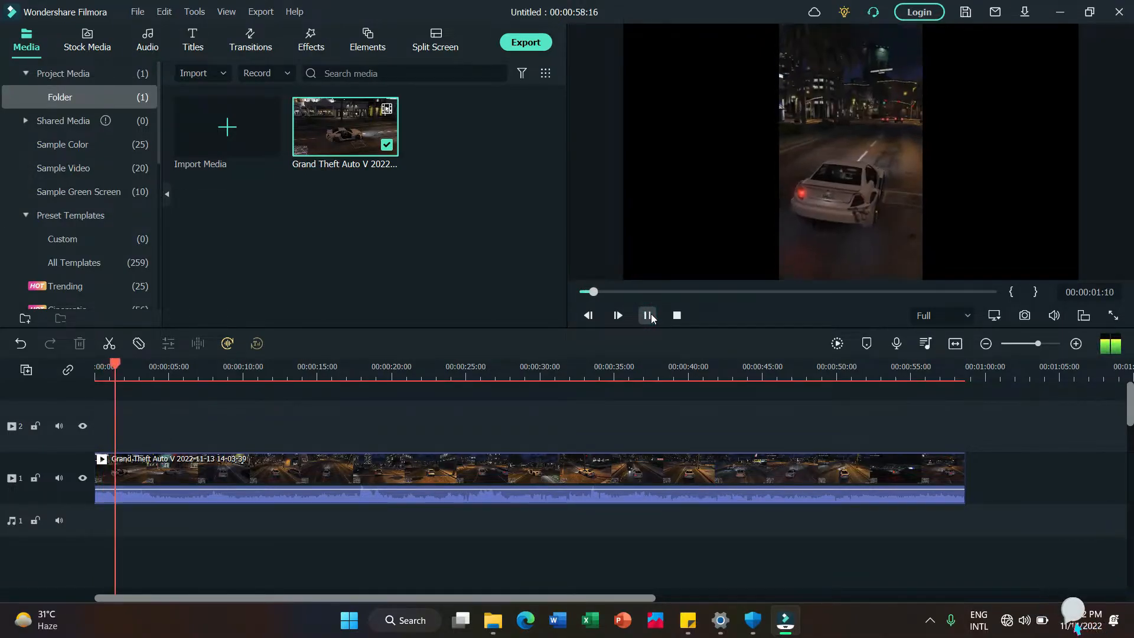
click(650, 314)
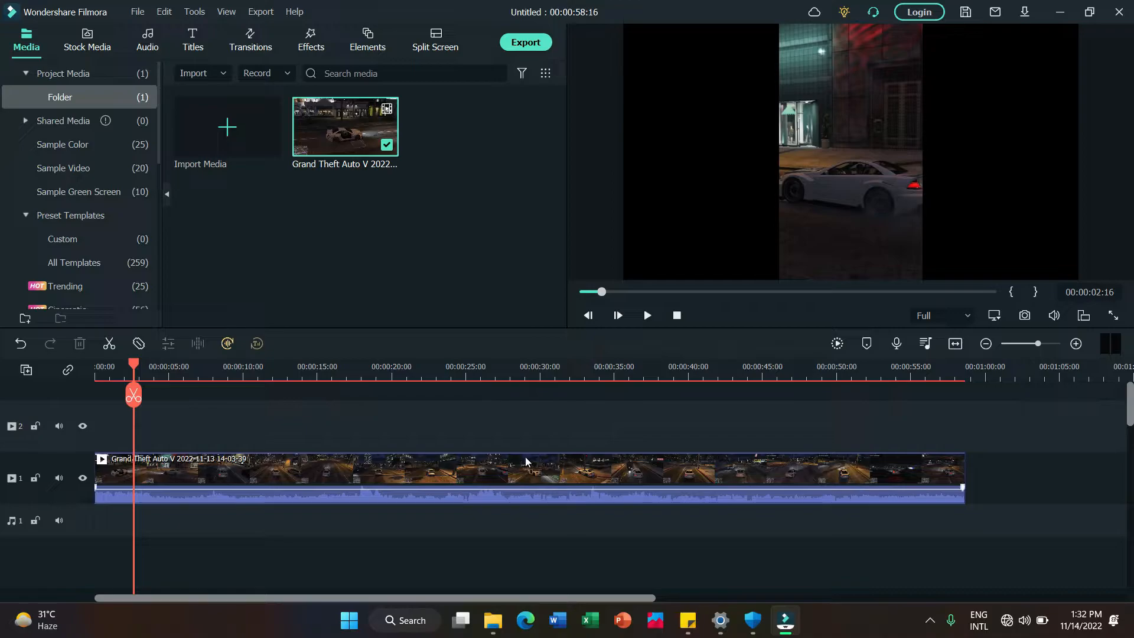
- Set the project to the 9:16 (Portrait) aspect ratio at 60 fps and play a few seconds of the result
click(993, 318)
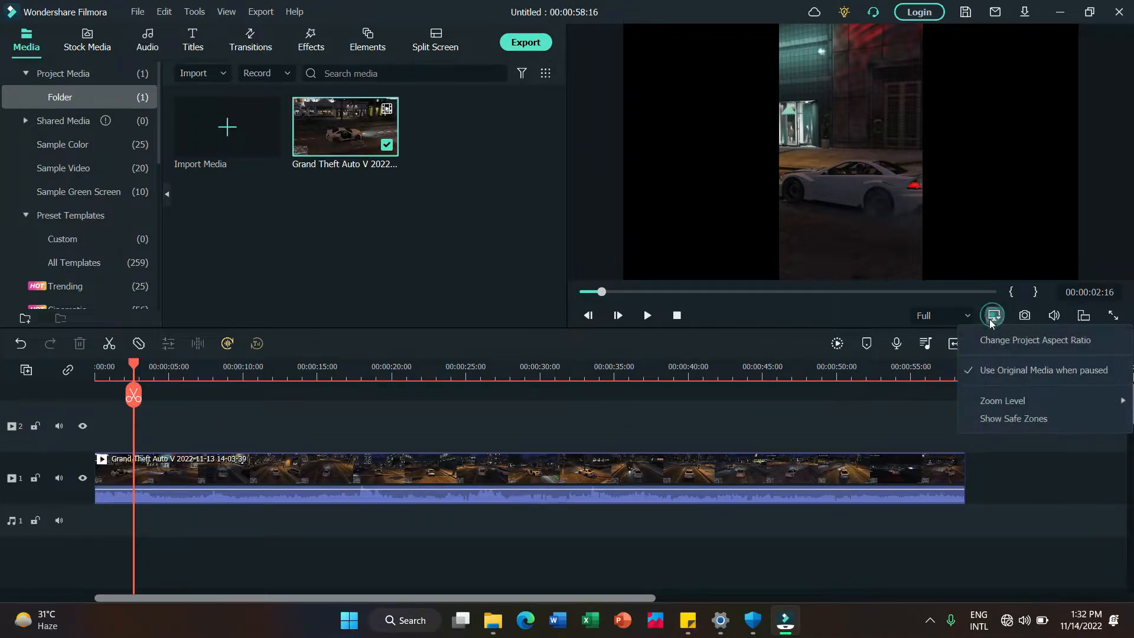
click(1011, 341)
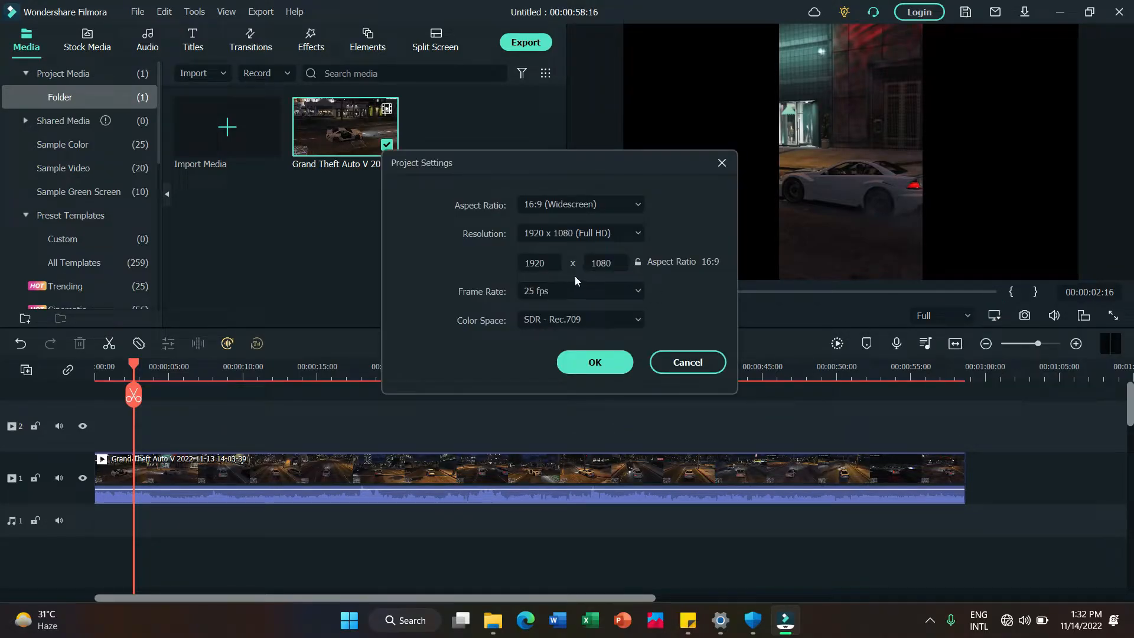
click(563, 203)
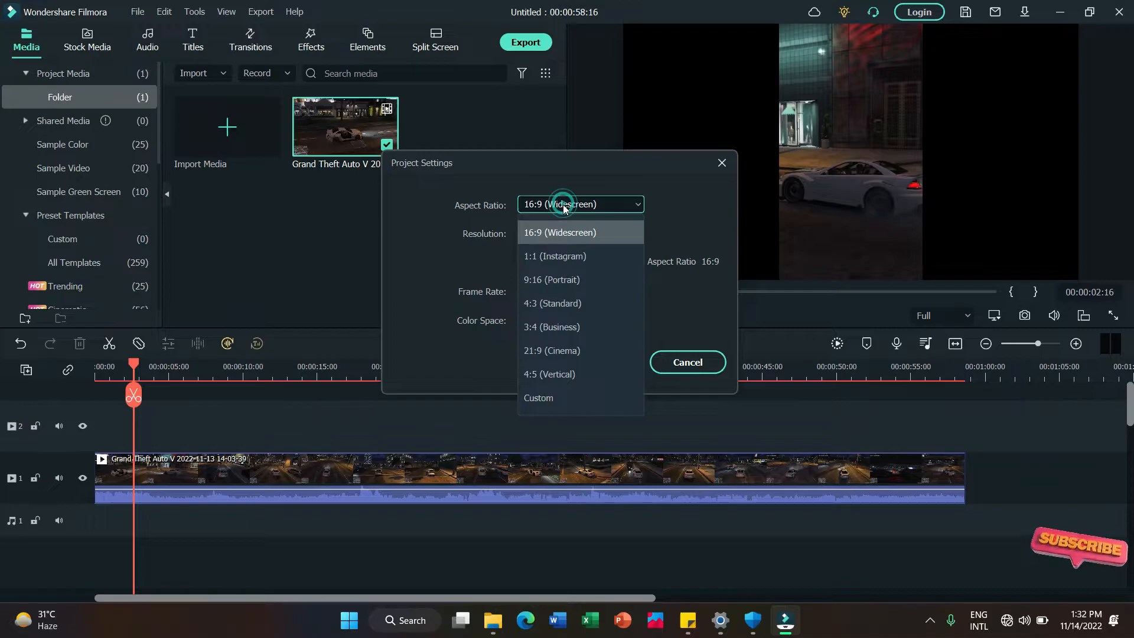
click(580, 276)
click(586, 289)
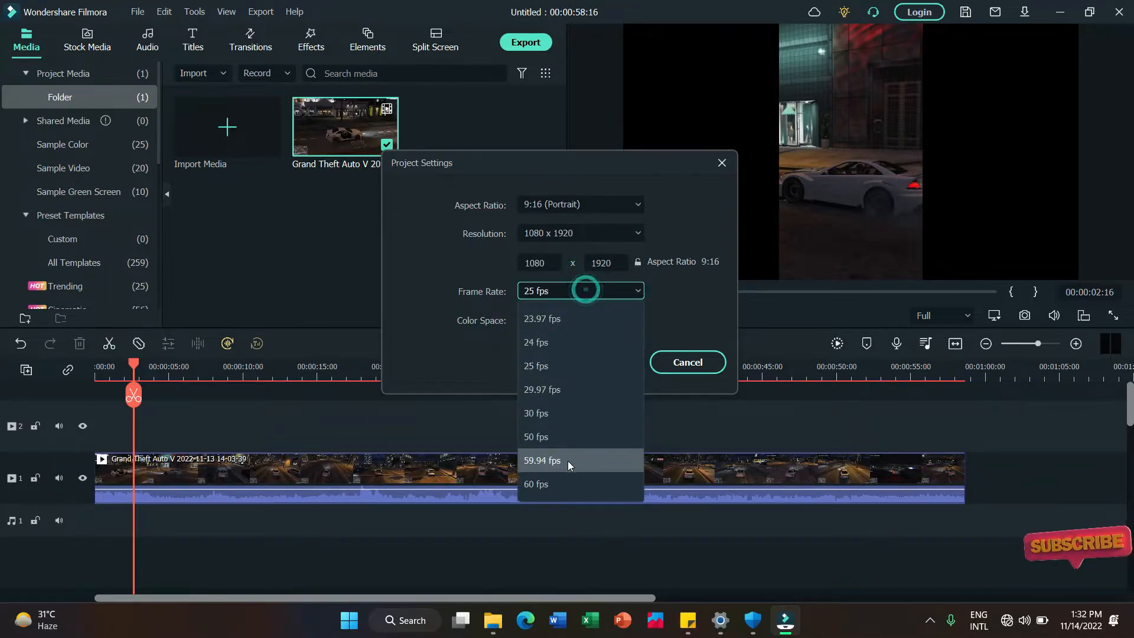
click(562, 487)
click(620, 365)
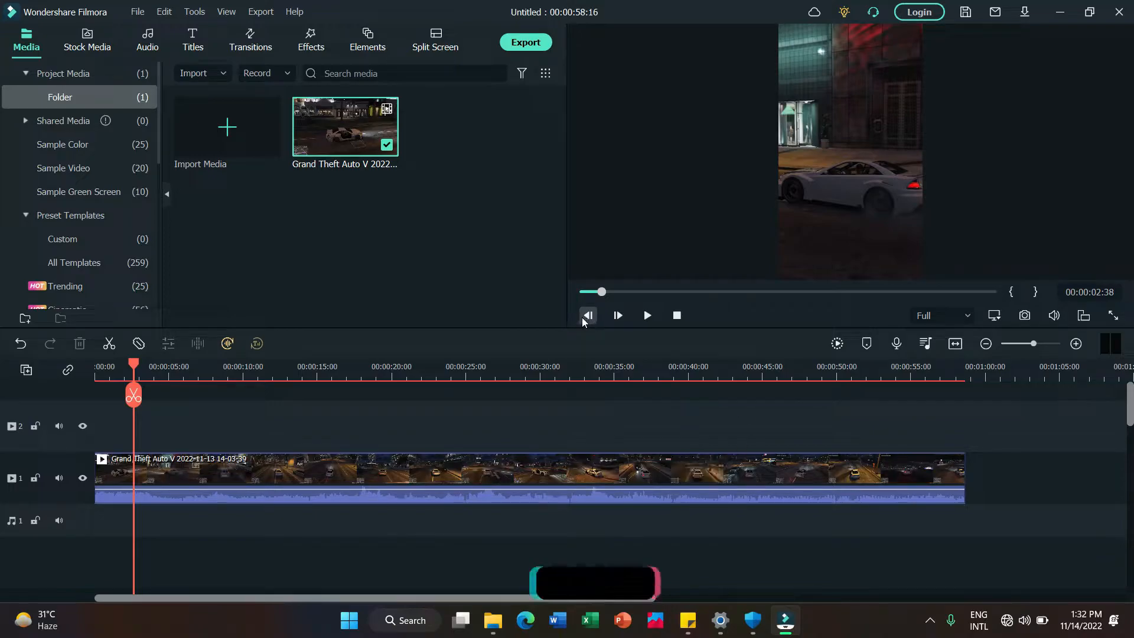
click(646, 315)
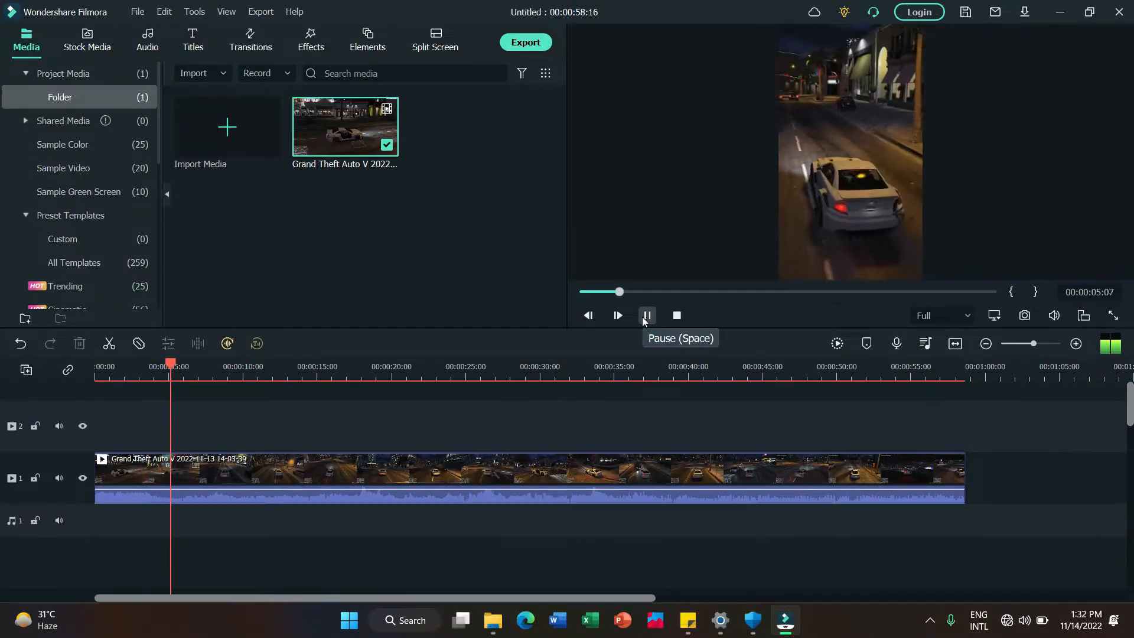
click(643, 316)
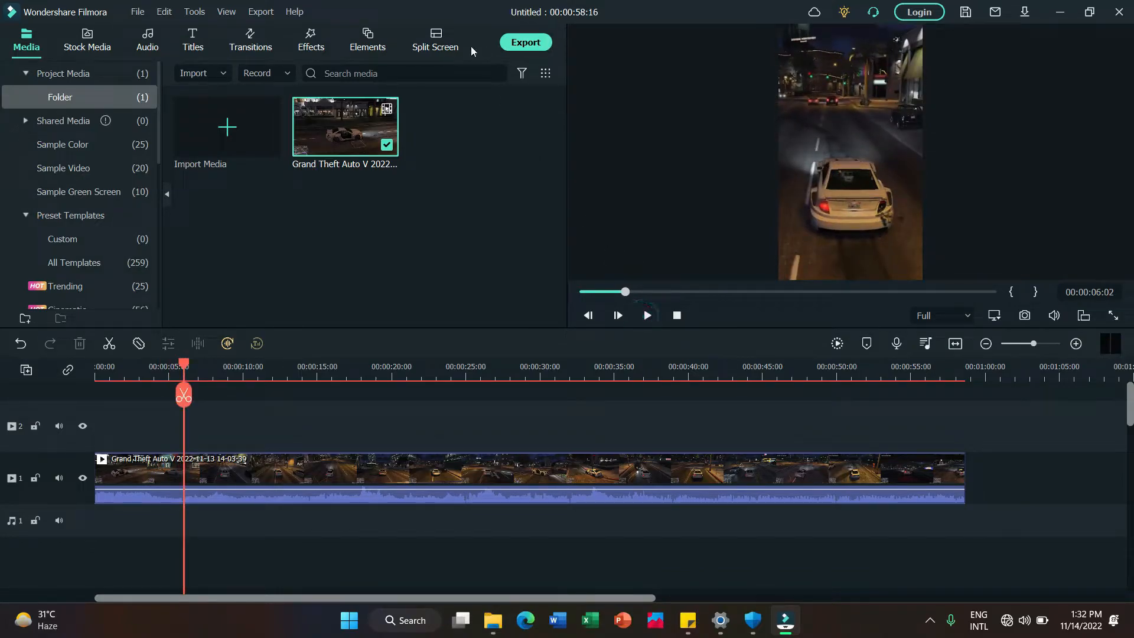
- Configure the MP4 export with Best quality, 10000 kbps video bit rate, 48000 Hz sample rate and 320 kbps audio bit rate
click(524, 52)
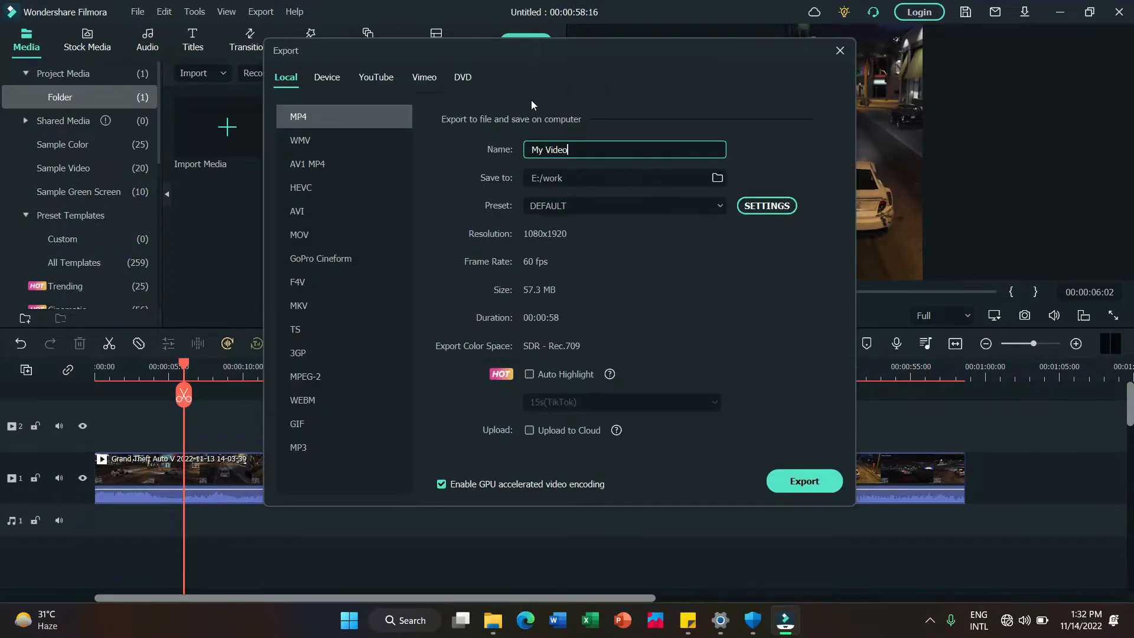
click(768, 206)
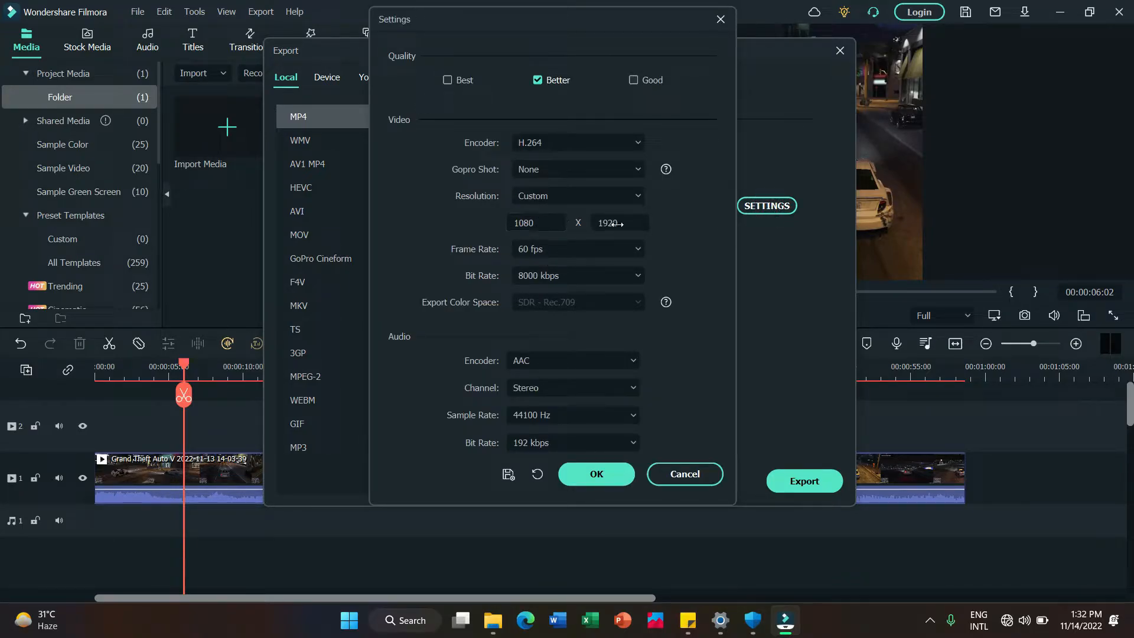
click(558, 276)
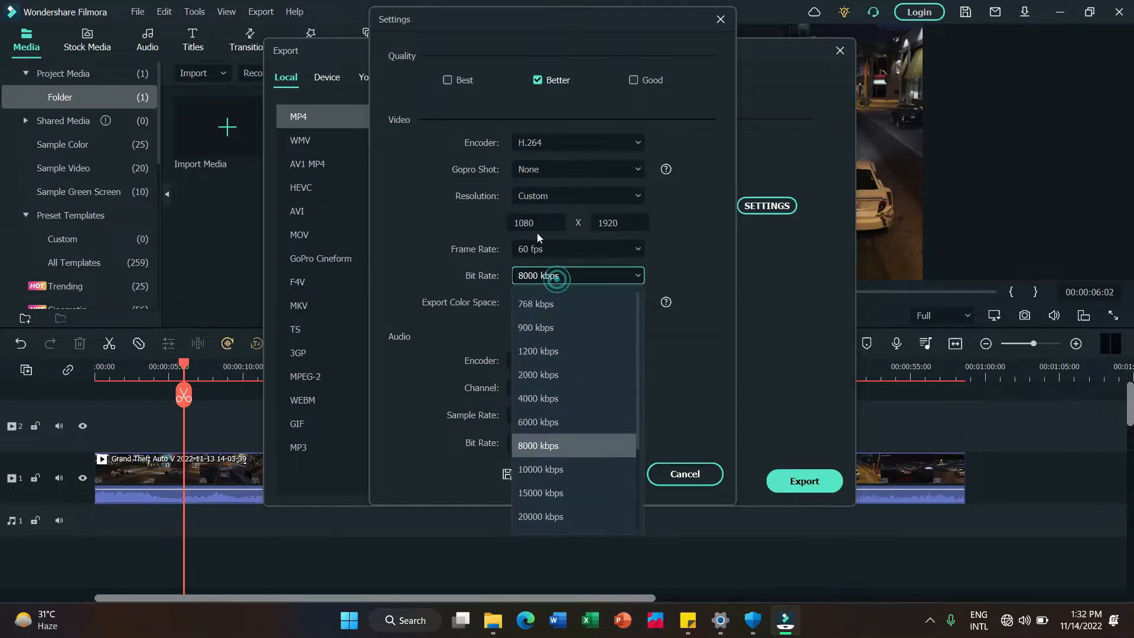
click(564, 467)
click(548, 415)
click(565, 468)
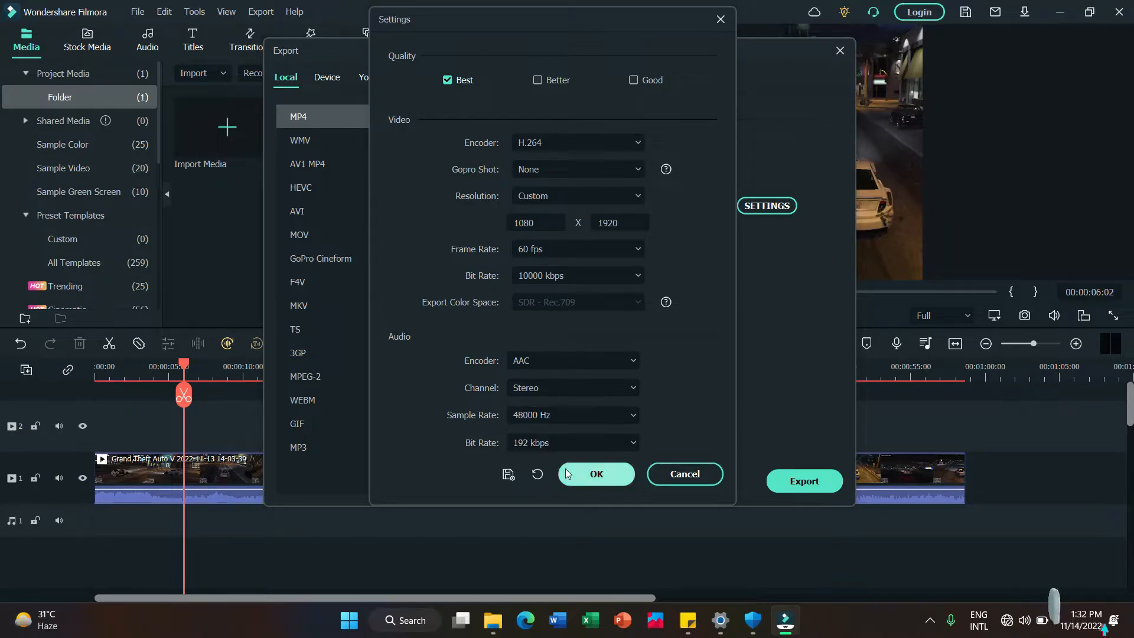
click(548, 444)
click(555, 559)
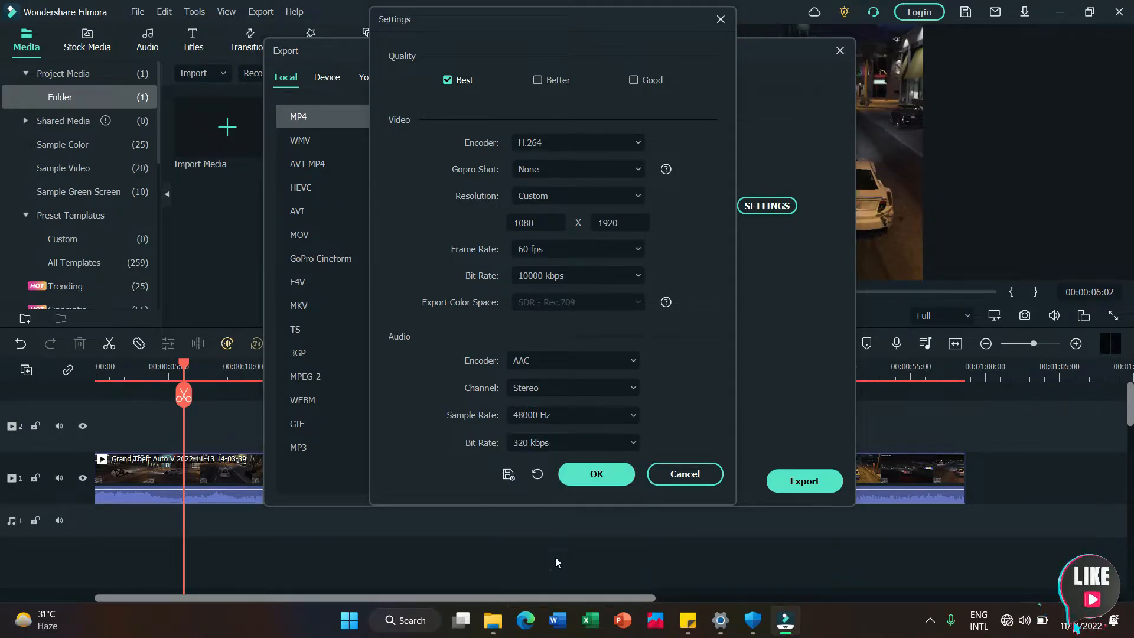
click(594, 481)
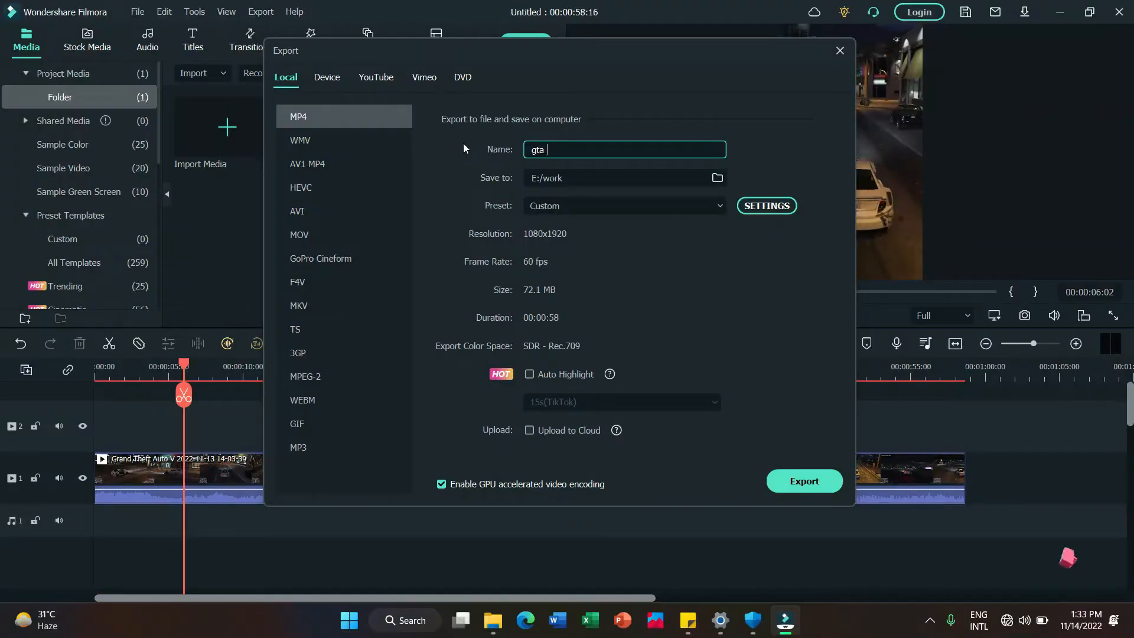
- Name the export file "gta 000 shorts" and export it as MP4 to E:/work
text(000 shorts)
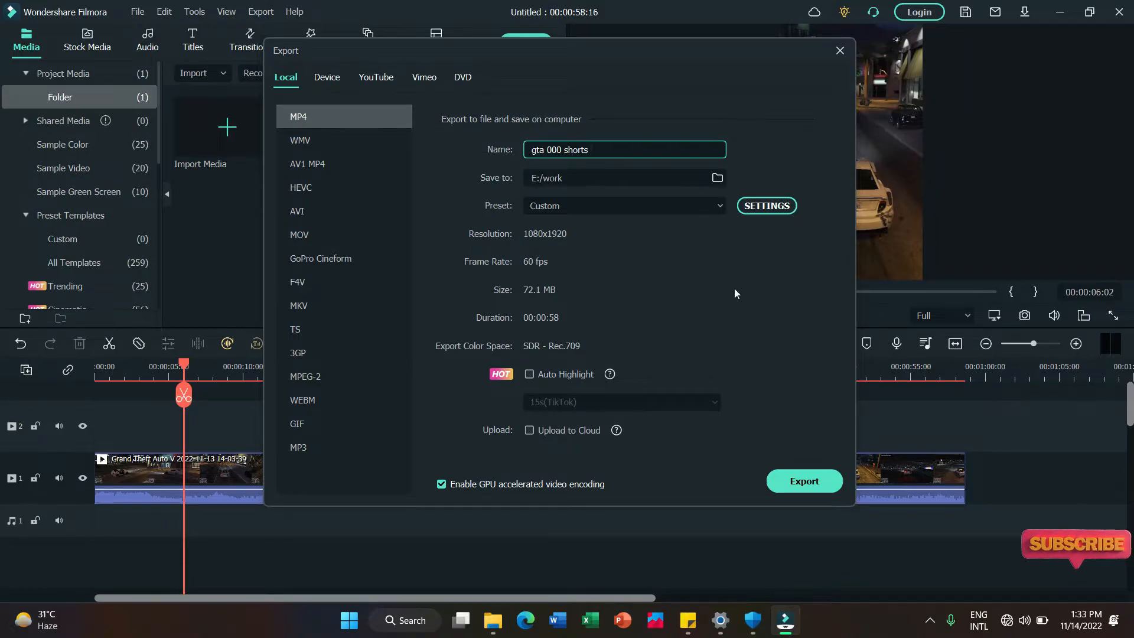
click(800, 480)
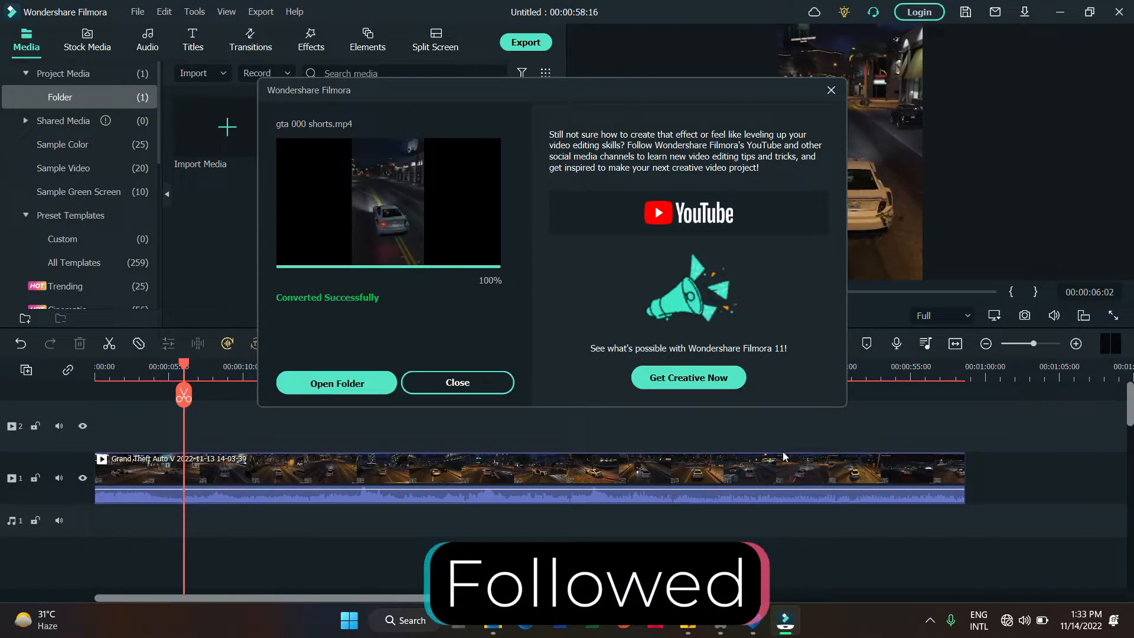
- Open the export folder and check gta 000 shorts.mp4 in full-screen playback in PotPlayer
click(329, 391)
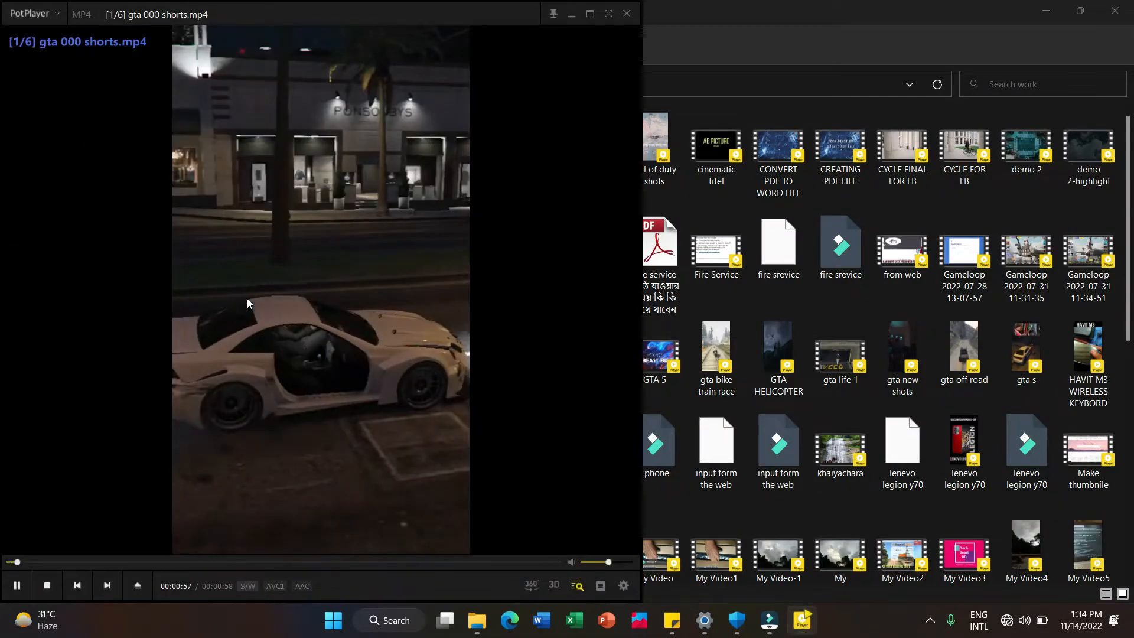
click(608, 14)
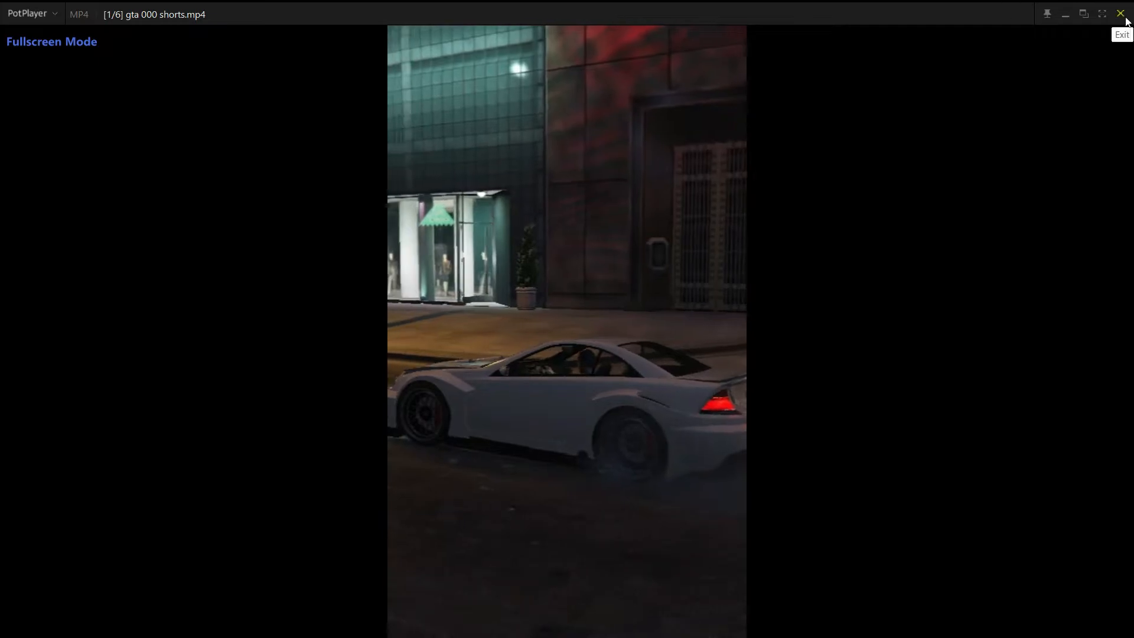
click(1100, 13)
click(322, 300)
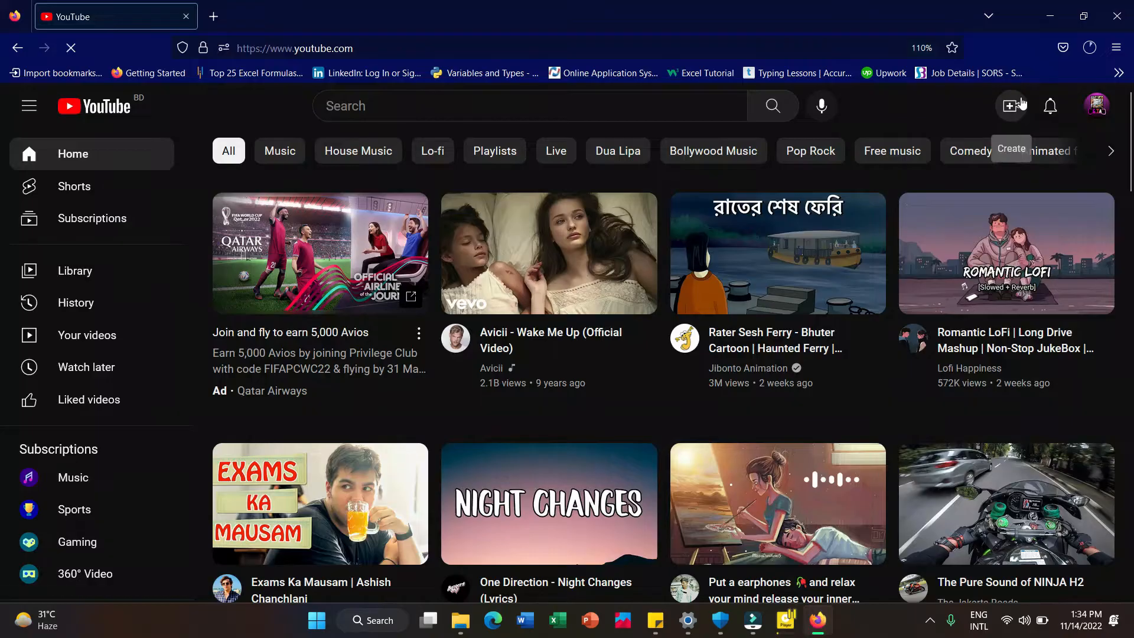
- Start a YouTube video upload in Firefox and add gta 000 shorts.mp4 from the work folder to it
click(1011, 106)
click(961, 148)
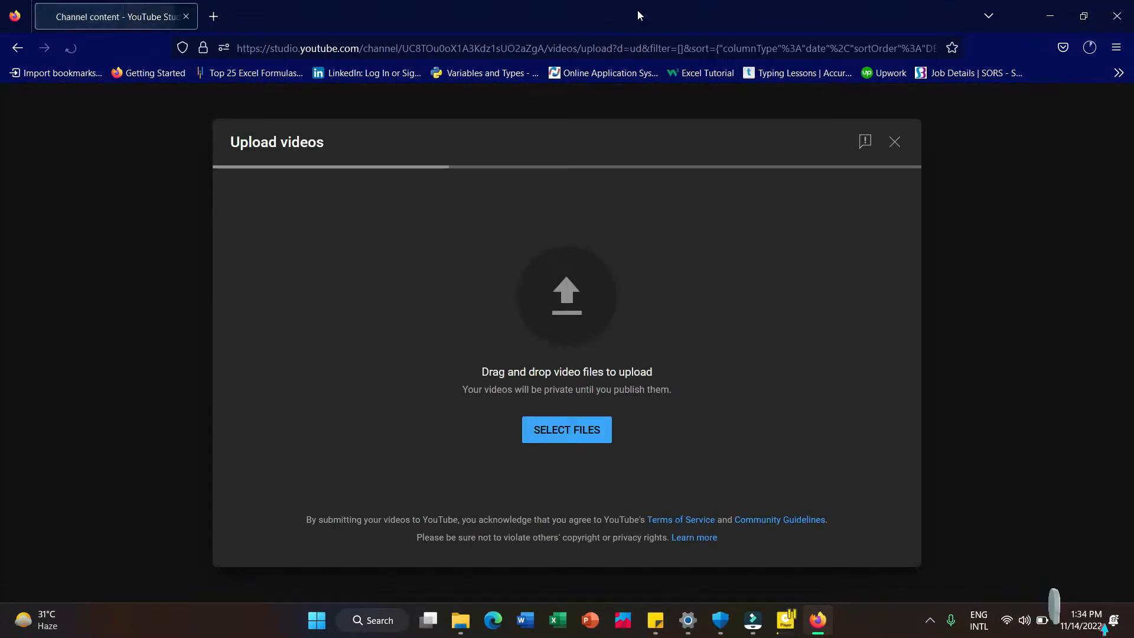
drag(637, 10, 710, 37)
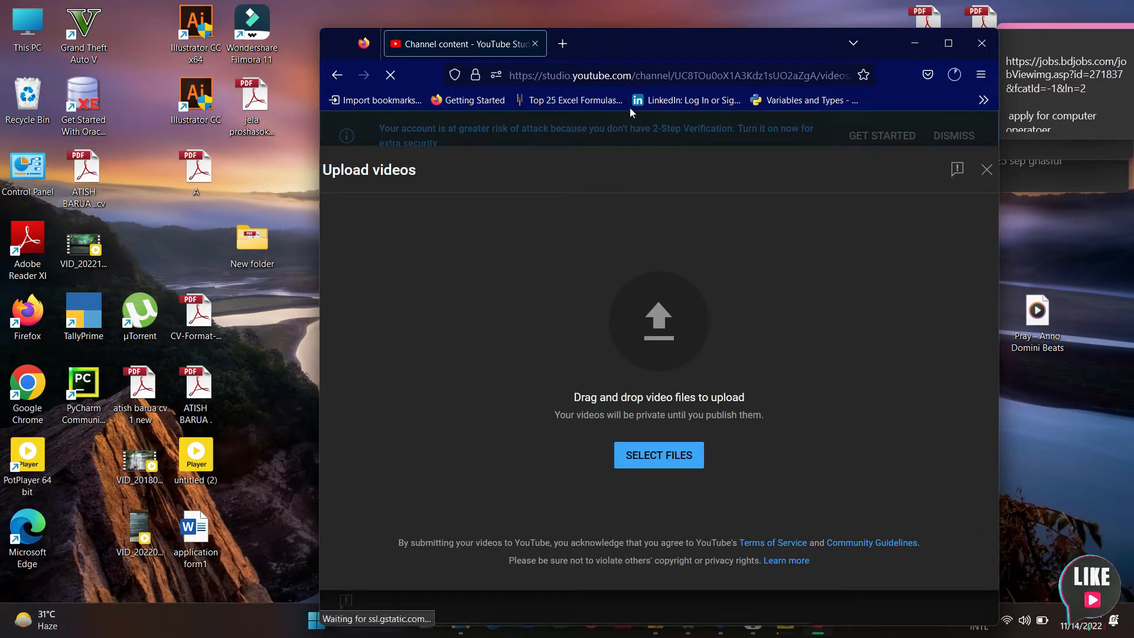
click(914, 45)
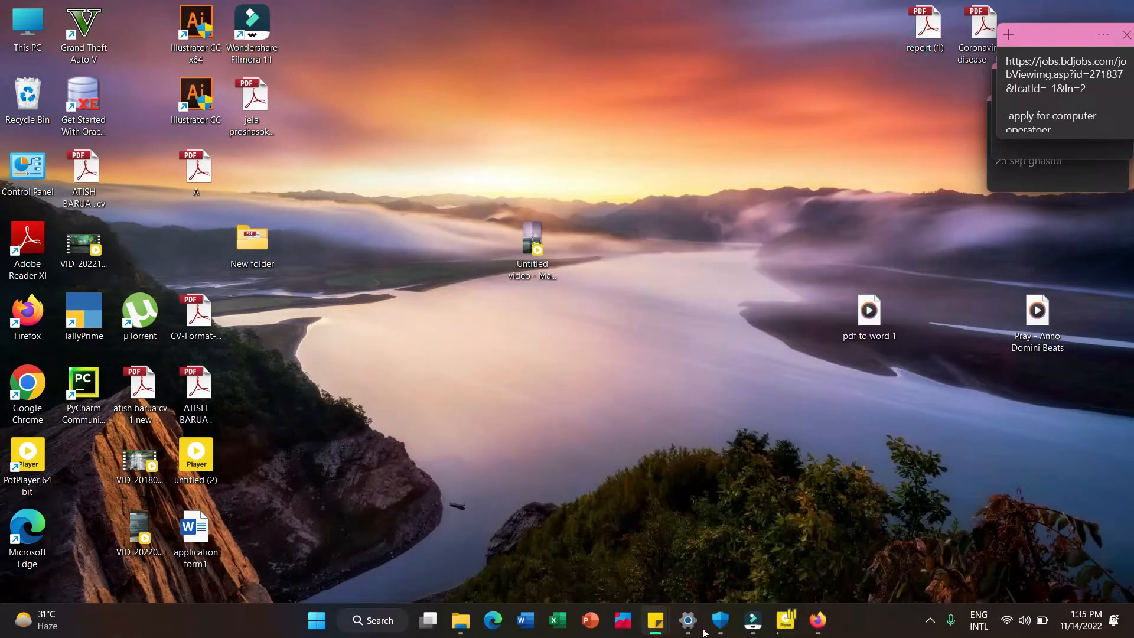
mouse_move(644, 633)
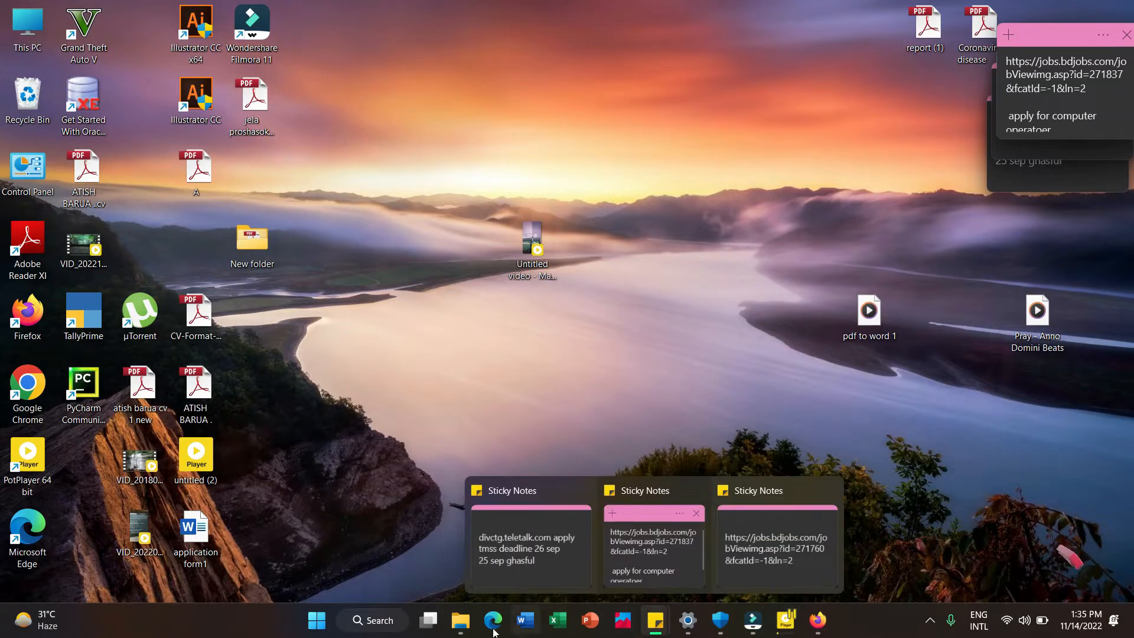
mouse_move(460, 625)
click(488, 555)
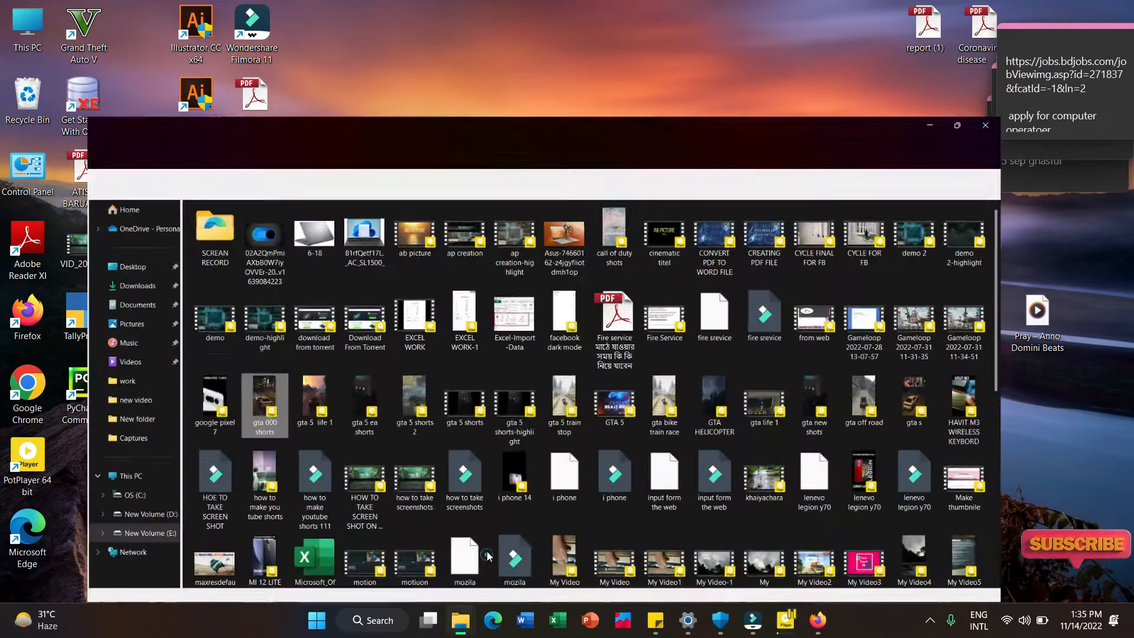
click(817, 622)
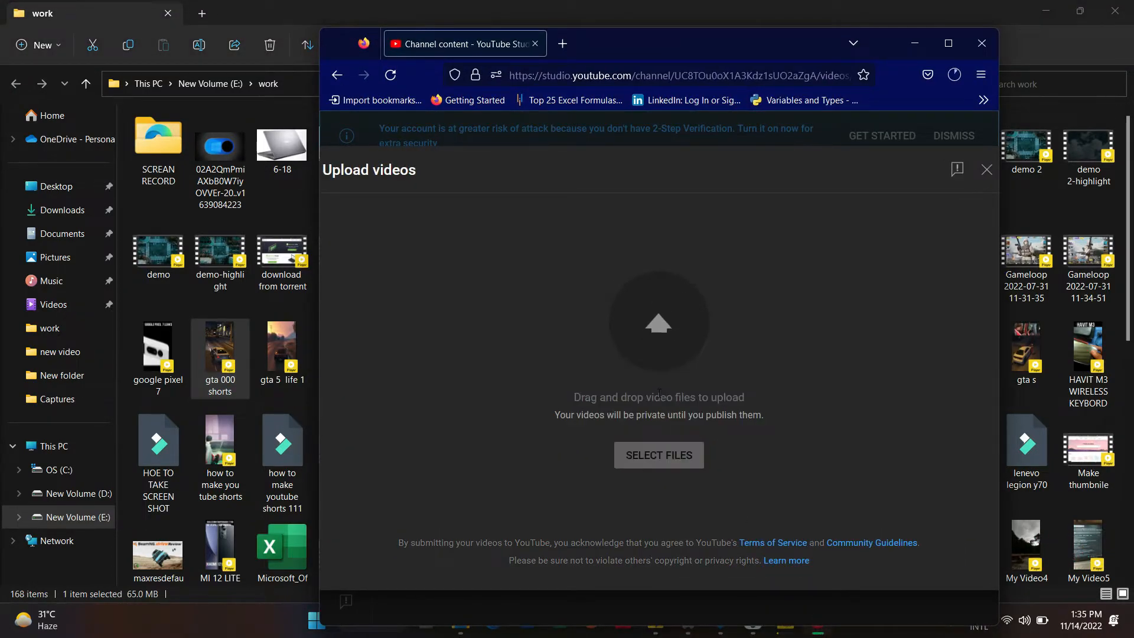
click(937, 44)
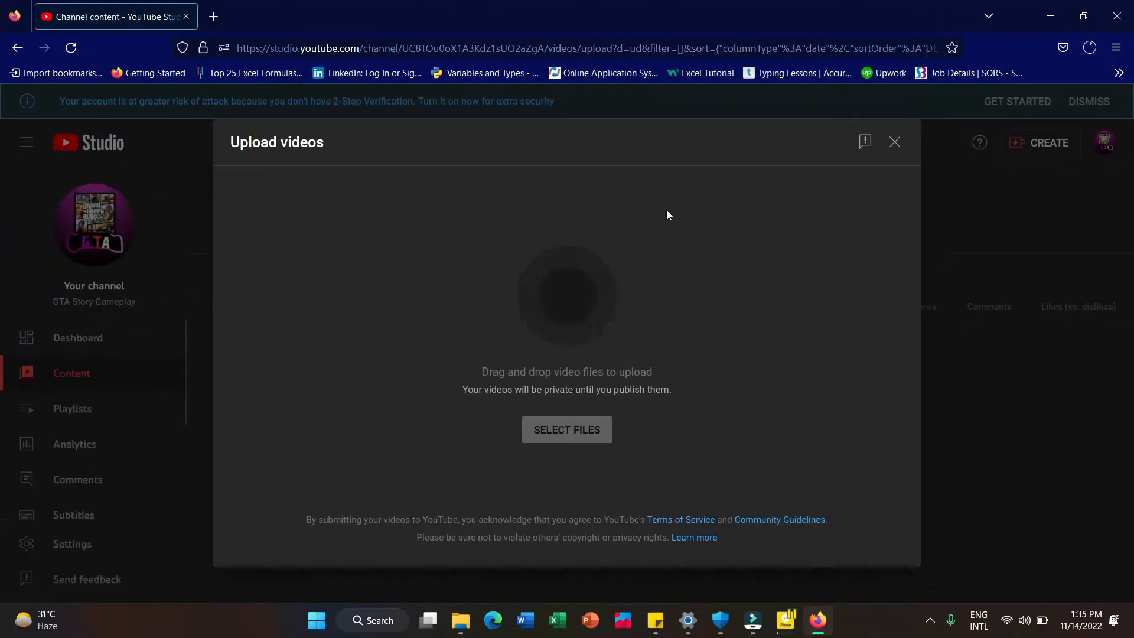
- Set the video title to "Gta 5 Car race" and begin a hashtag after it
click(423, 296)
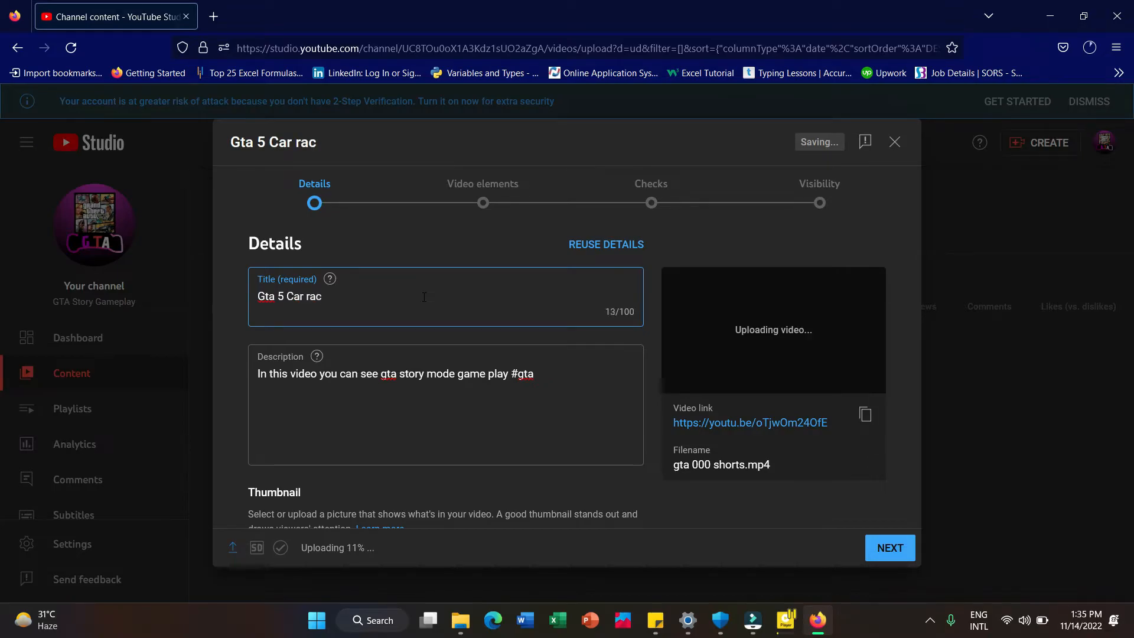
text(#)
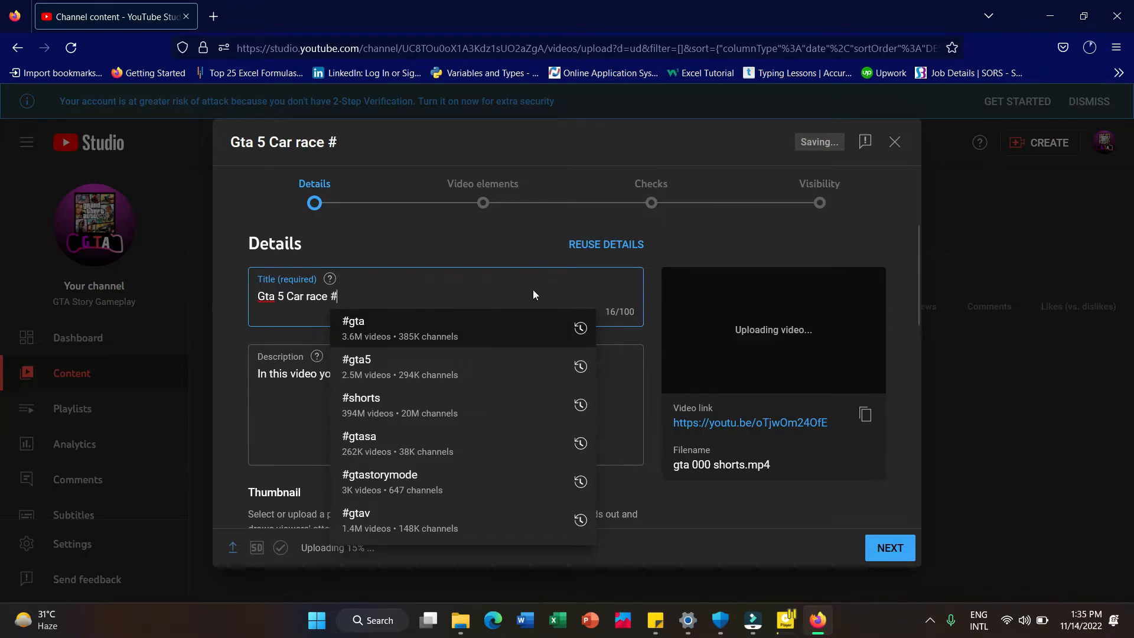
click(488, 426)
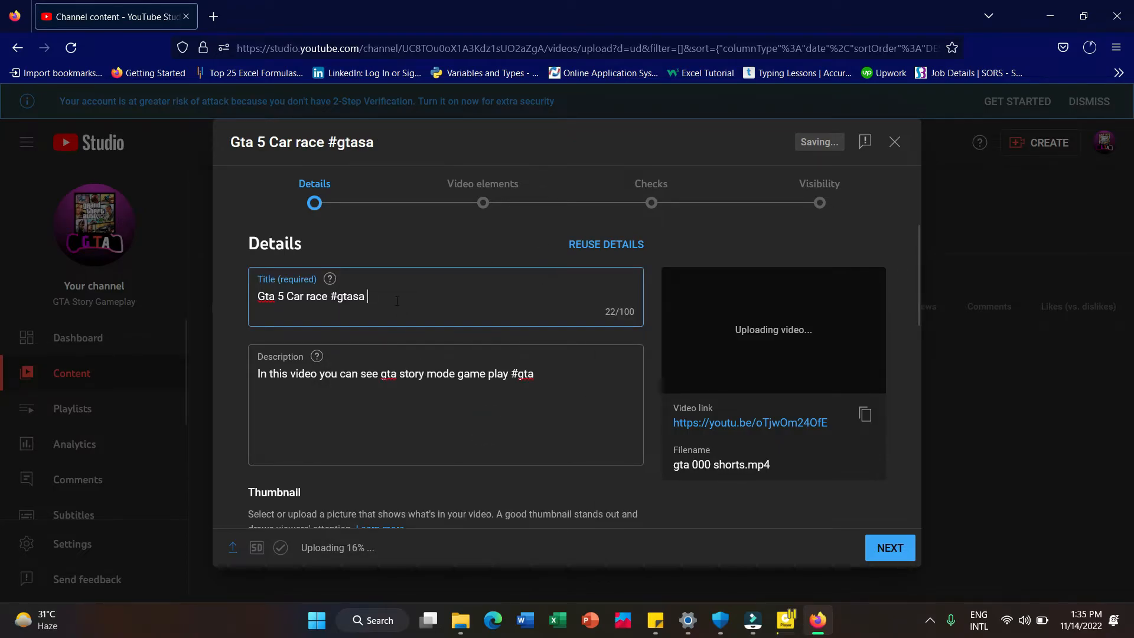
key(BackSpace)
key(BackSpace)
key(BackSpace)
key(BackSpace)
key(BackSpace)
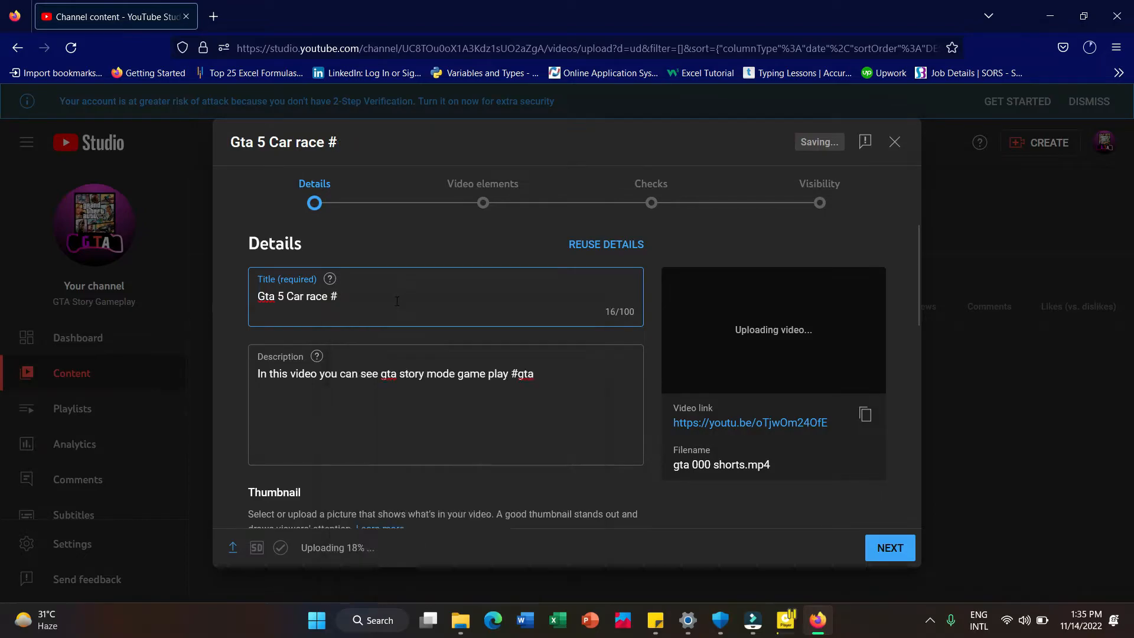
- Complete the title with the suggested hashtags #shorts, #gta5 and #gtastorymode
click(395, 405)
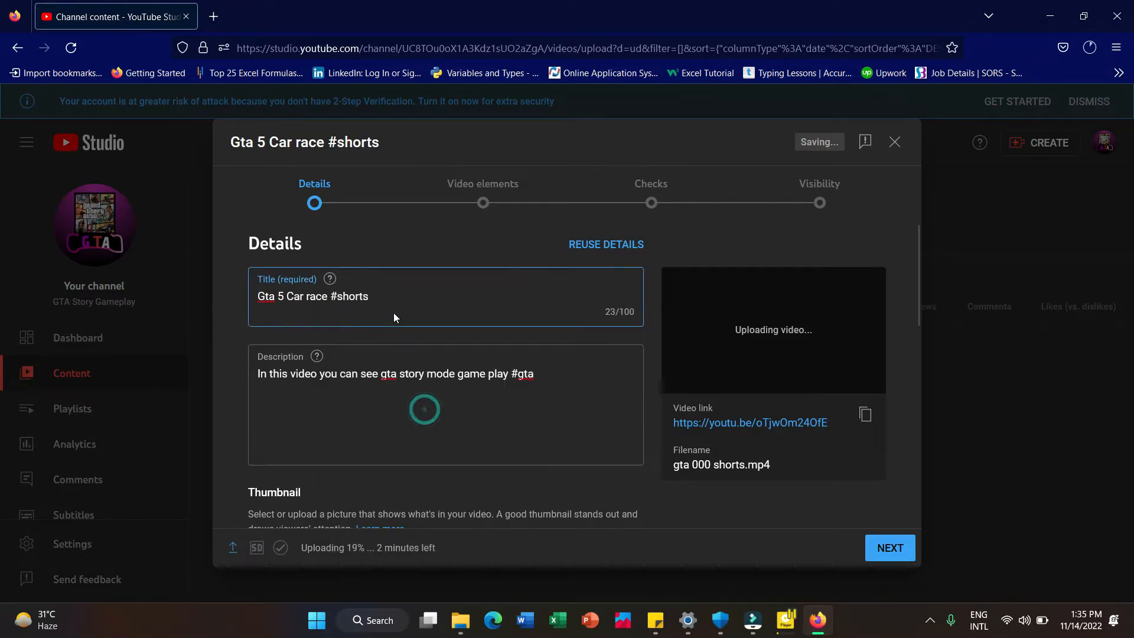
text(#gta)
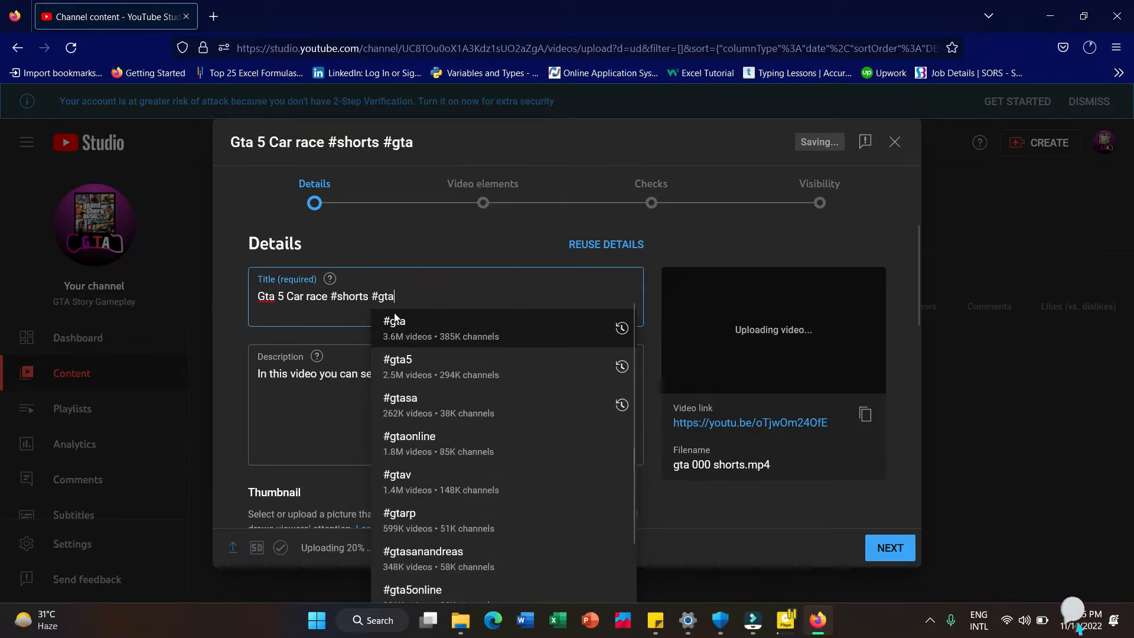
click(429, 367)
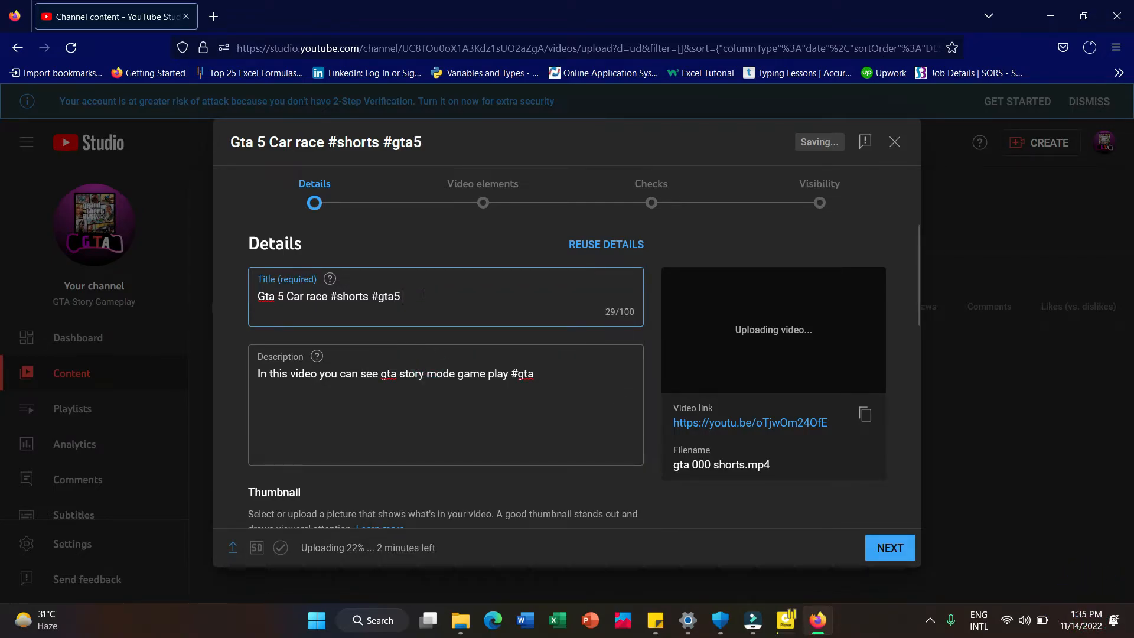
text(#)
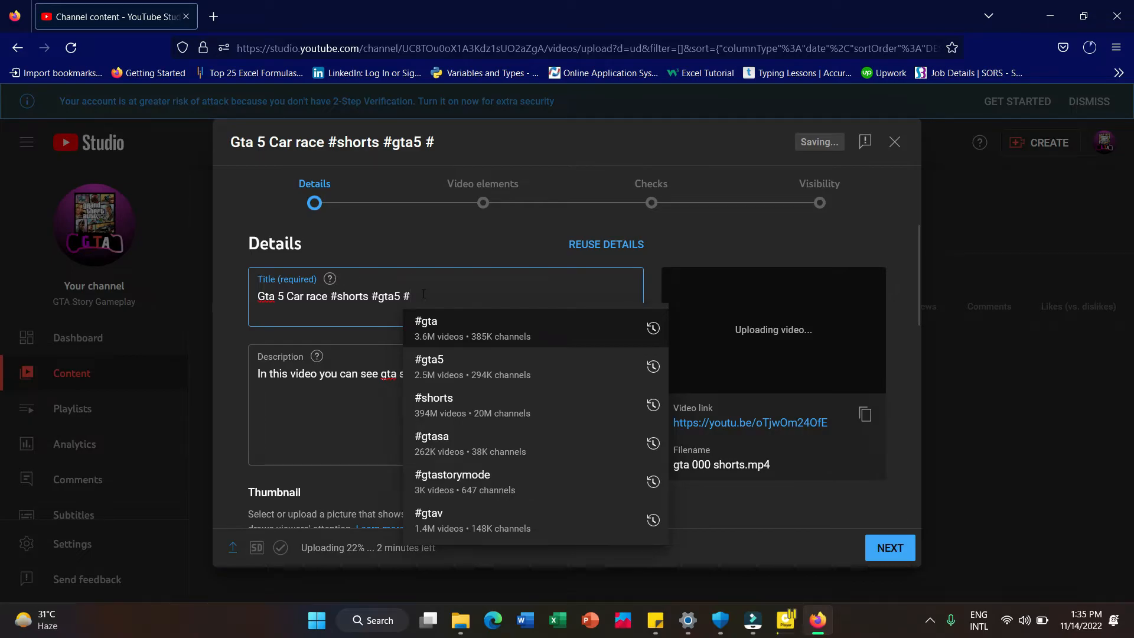
click(533, 475)
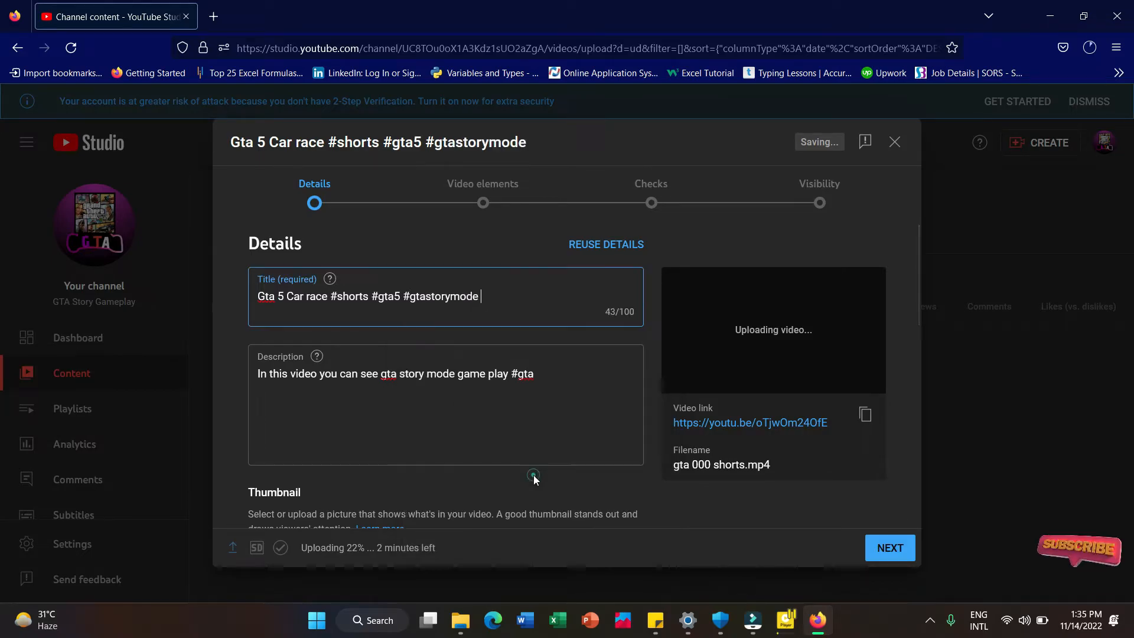
- Append the suggested hashtag #shorts to the end of the video description
click(591, 378)
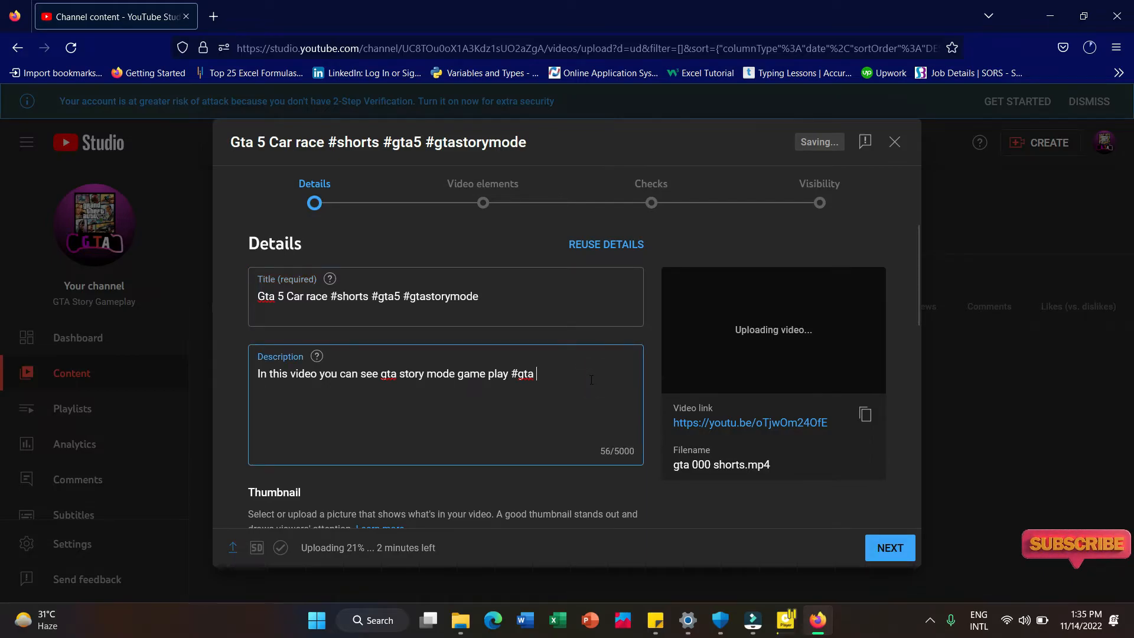
text(#)
click(601, 481)
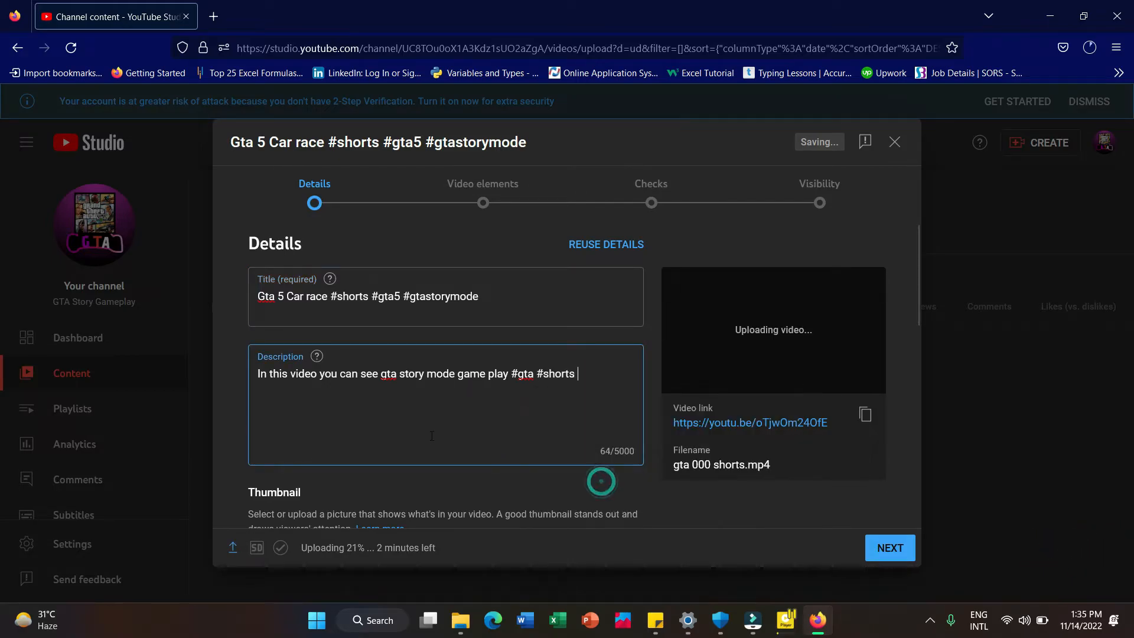
- Set the video's audience to not made for kids and review the remaining upload details
scroll(432, 435, down, 4)
scroll(390, 404, down, 5)
click(307, 392)
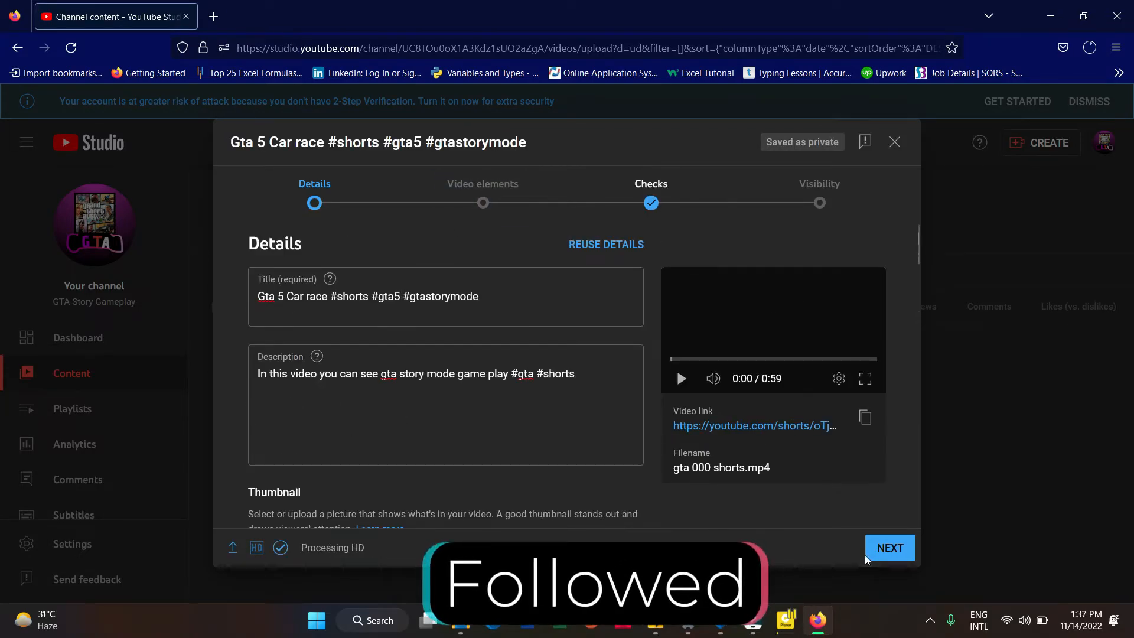
scroll(586, 413, down, 5)
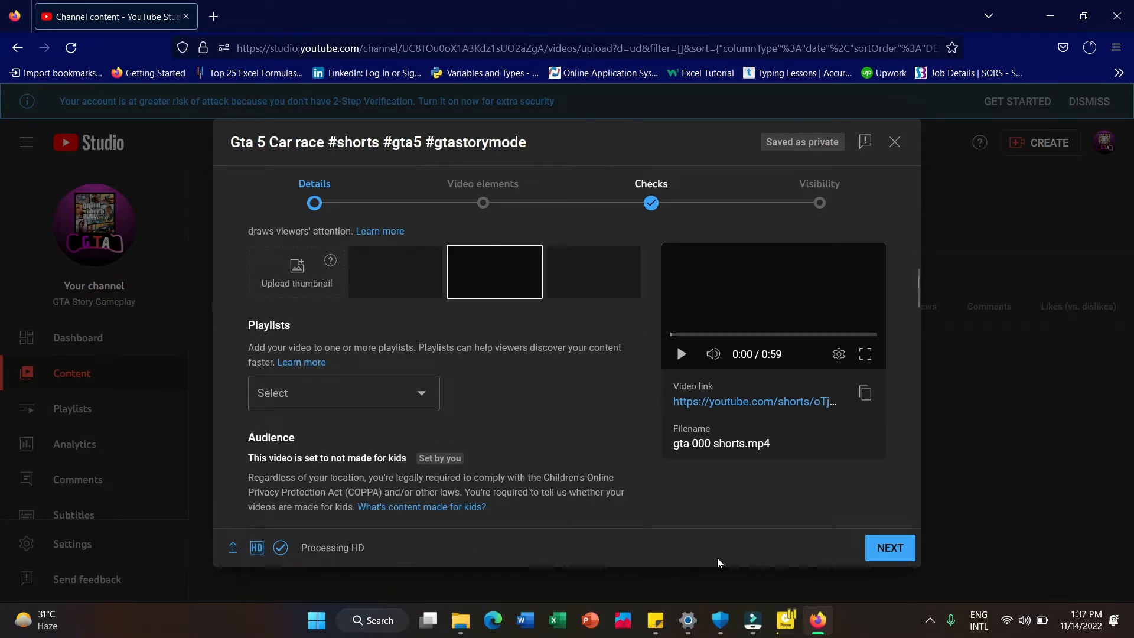
- Proceed to the visibility settings without adding video elements, set the visibility to Public and publish the video
click(908, 554)
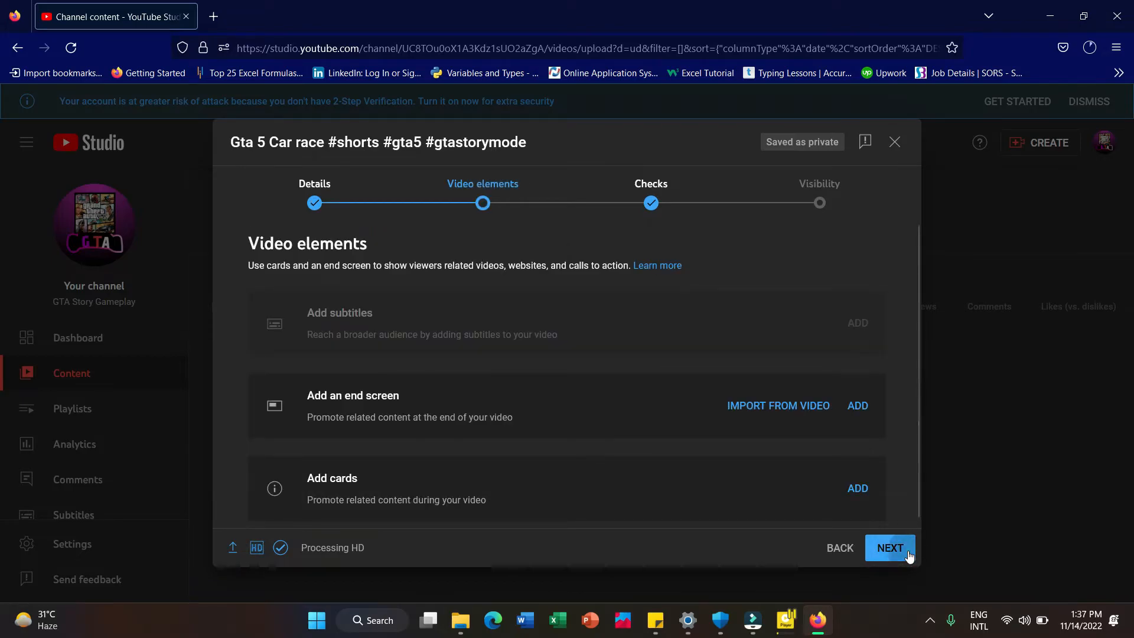
click(908, 554)
click(908, 555)
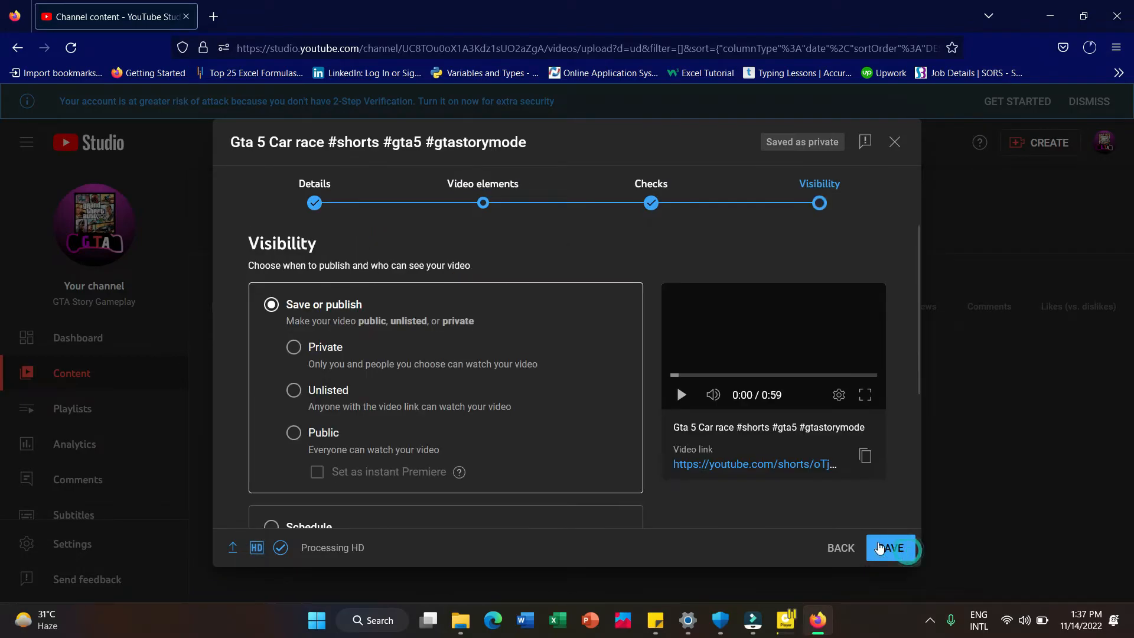
click(299, 442)
scroll(643, 474, down, 3)
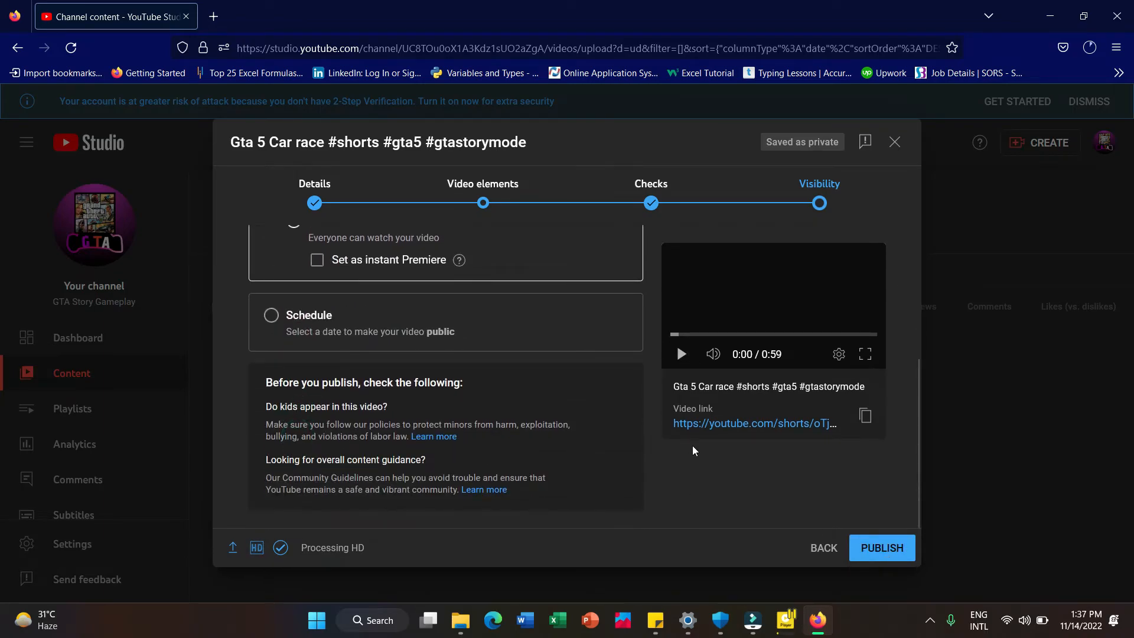
click(900, 548)
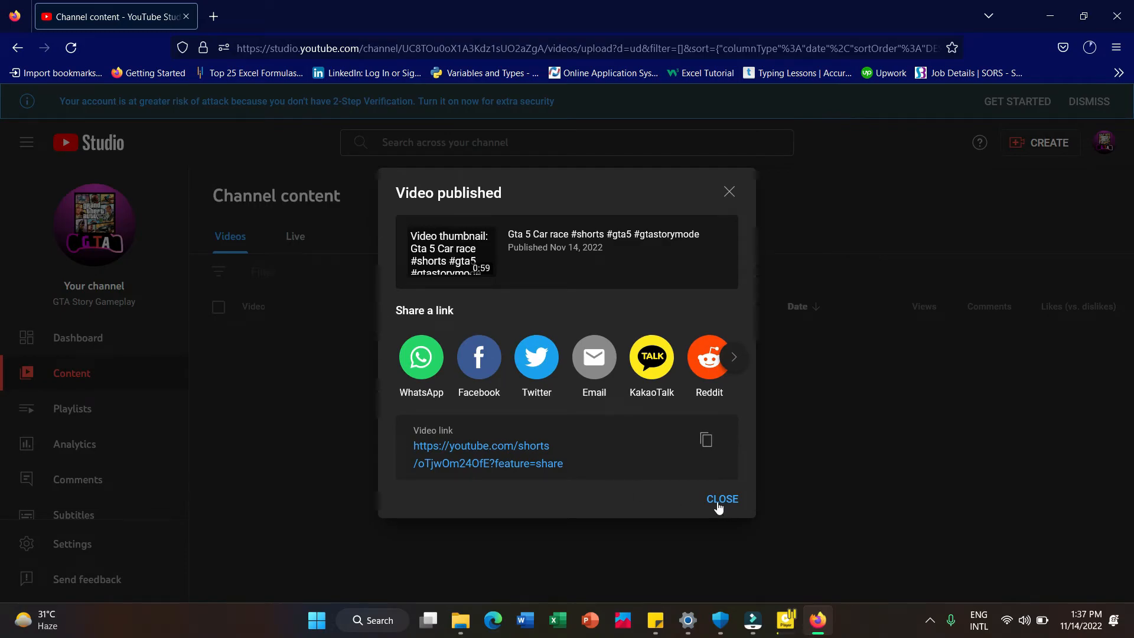
- Dismiss the sharing dialog, open the published short from the channel content and like it
click(719, 500)
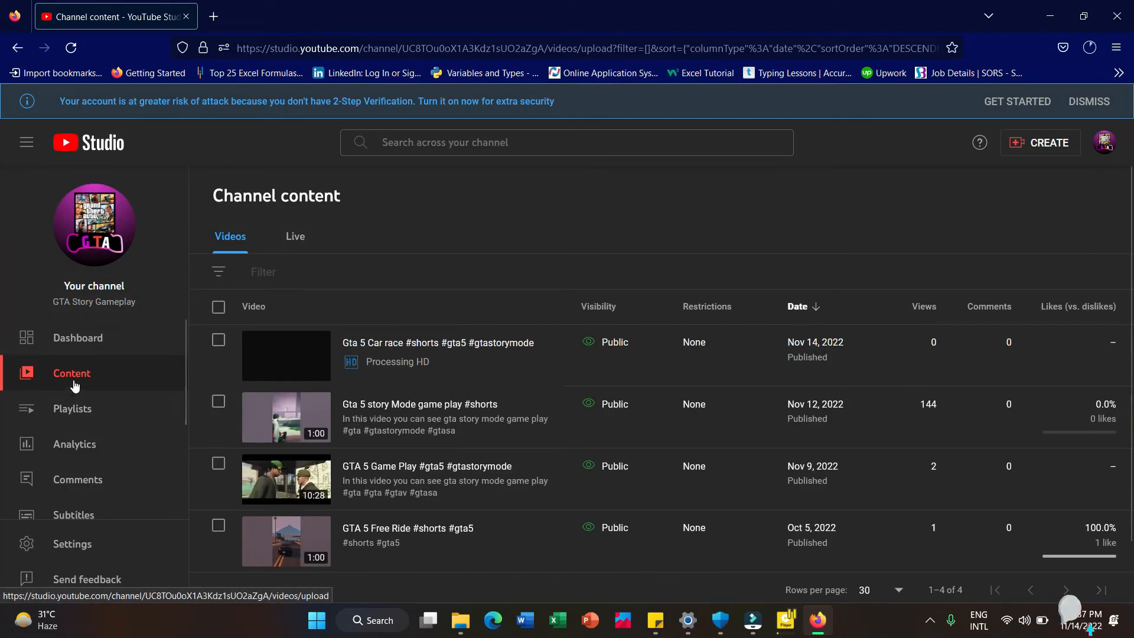
click(455, 370)
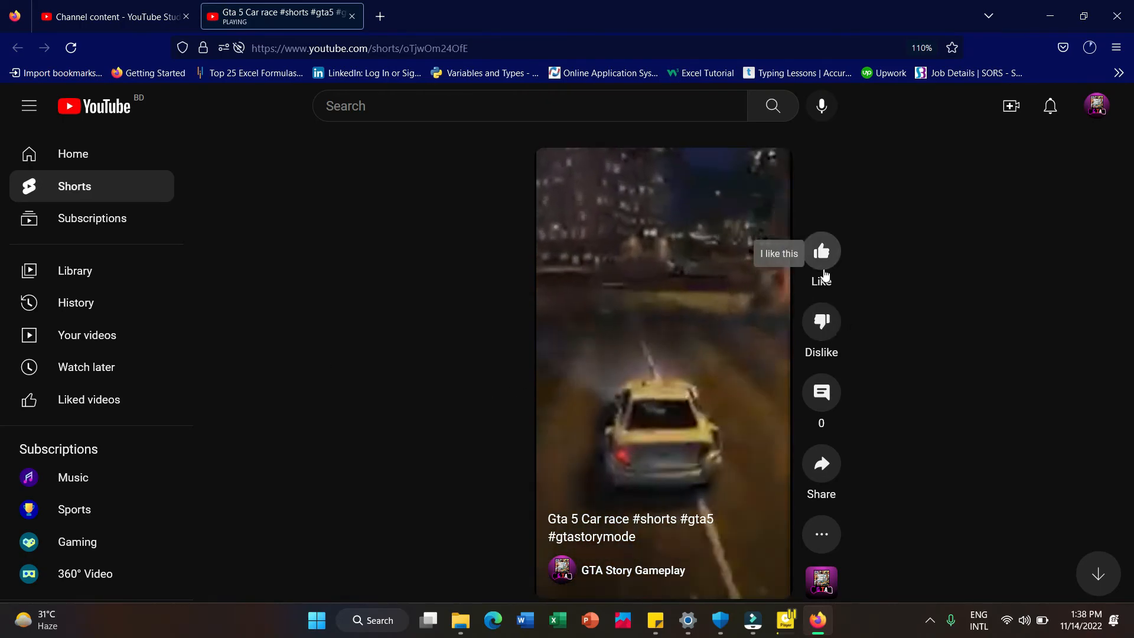
click(824, 272)
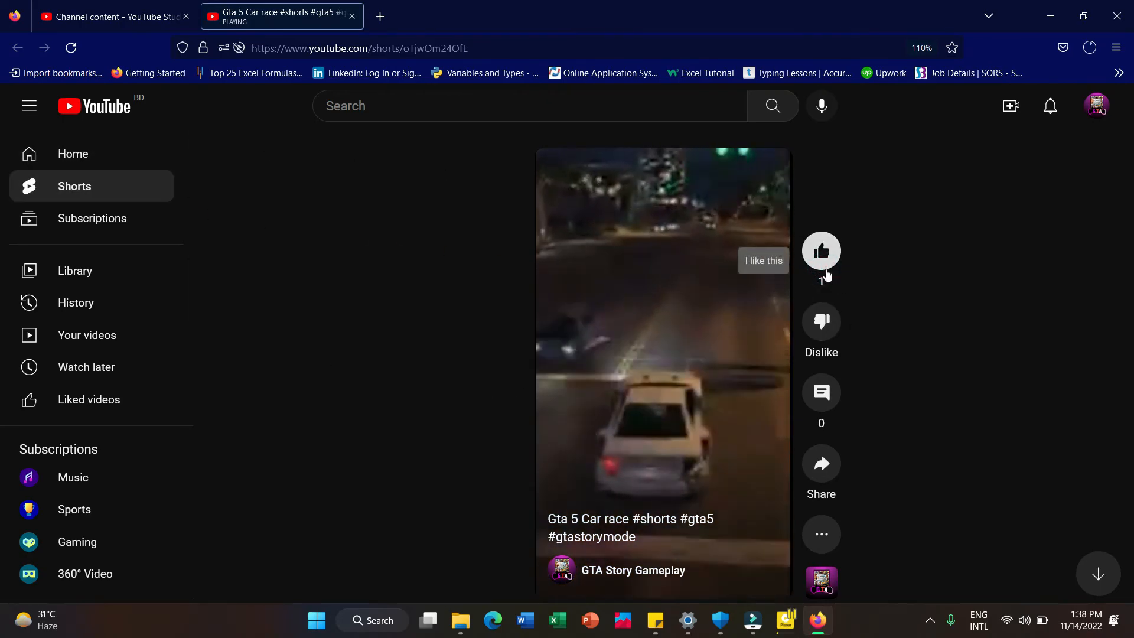